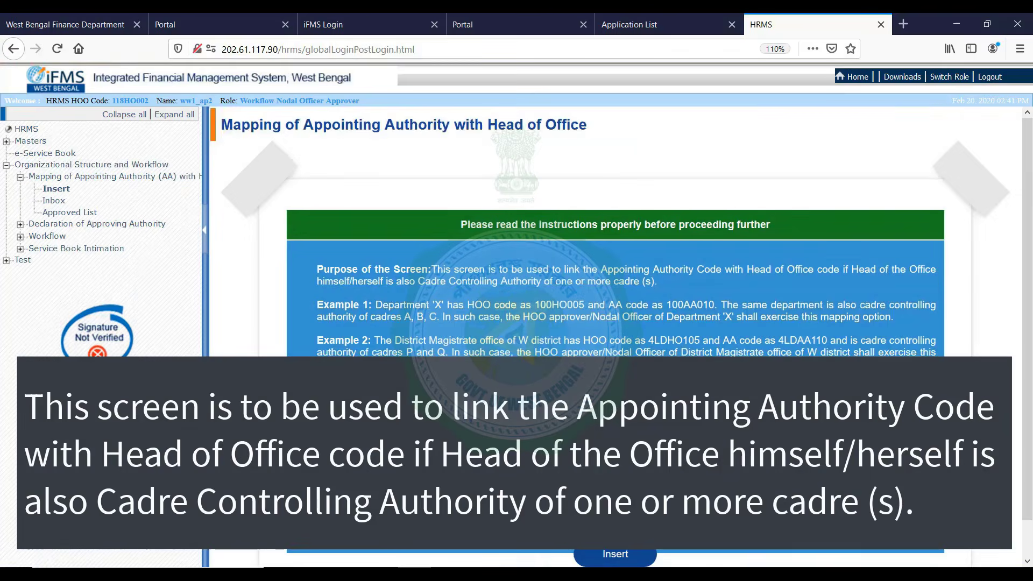
pyautogui.scroll(-1, 495, 343)
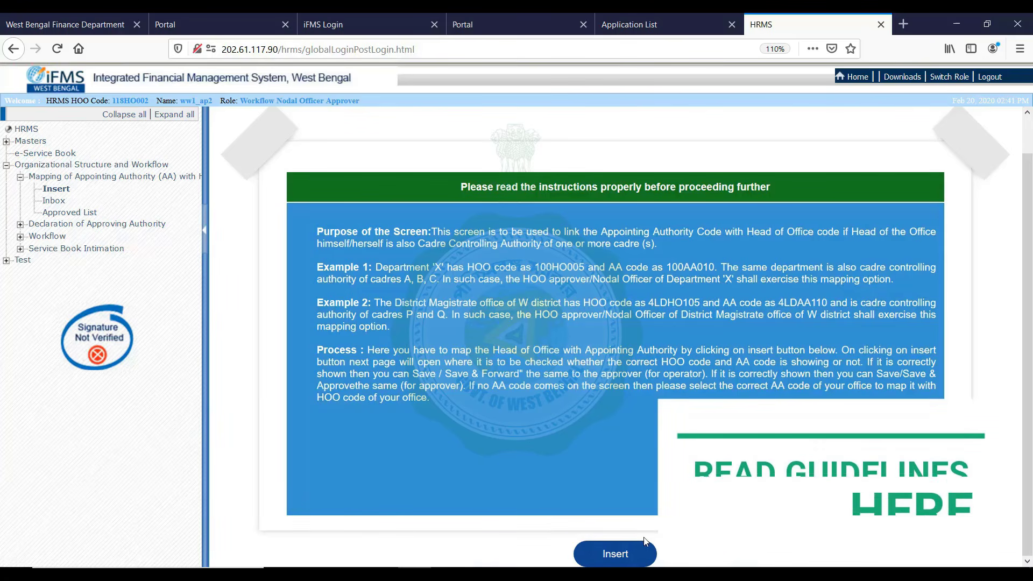
# Start a new Appointing Authority–Head of Office mapping and review AA 118AA002, FINANCE DEPARTMENT
pyautogui.click(615, 555)
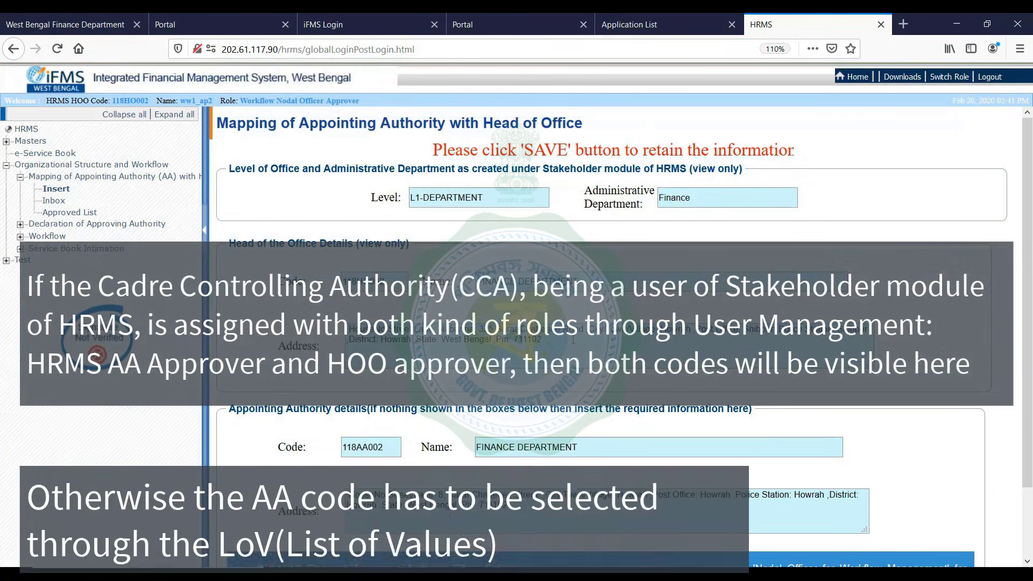
pyautogui.scroll(-3, 573, 339)
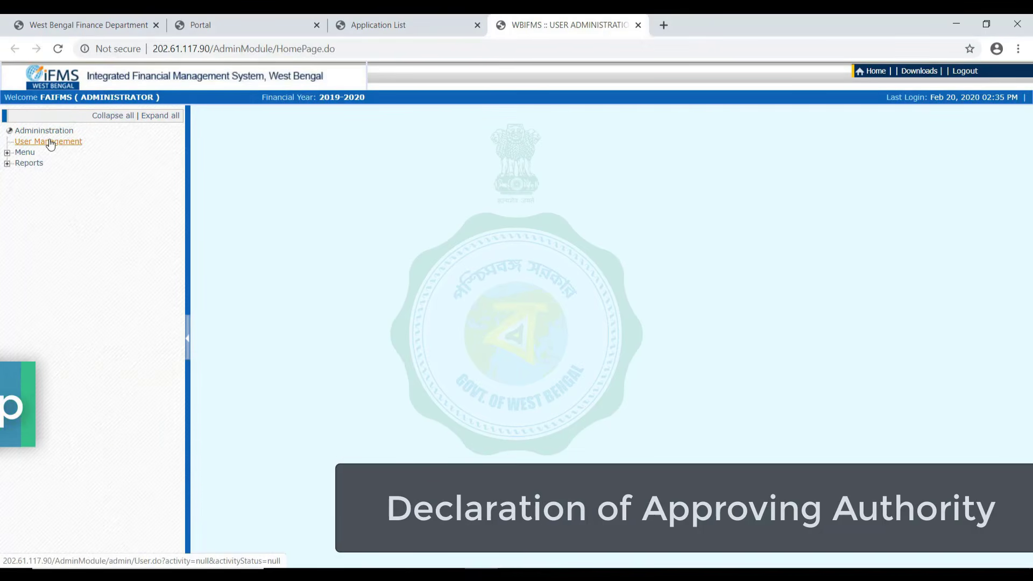
# Open the blank Service Book custodianship declaration form from the admin module's user management
pyautogui.click(50, 143)
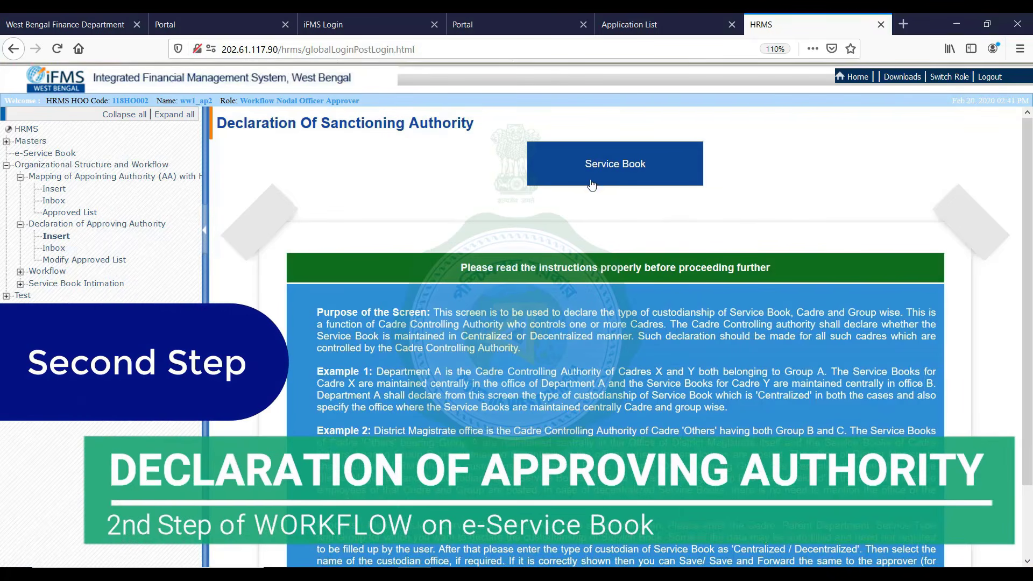
pyautogui.scroll(-3, 656, 342)
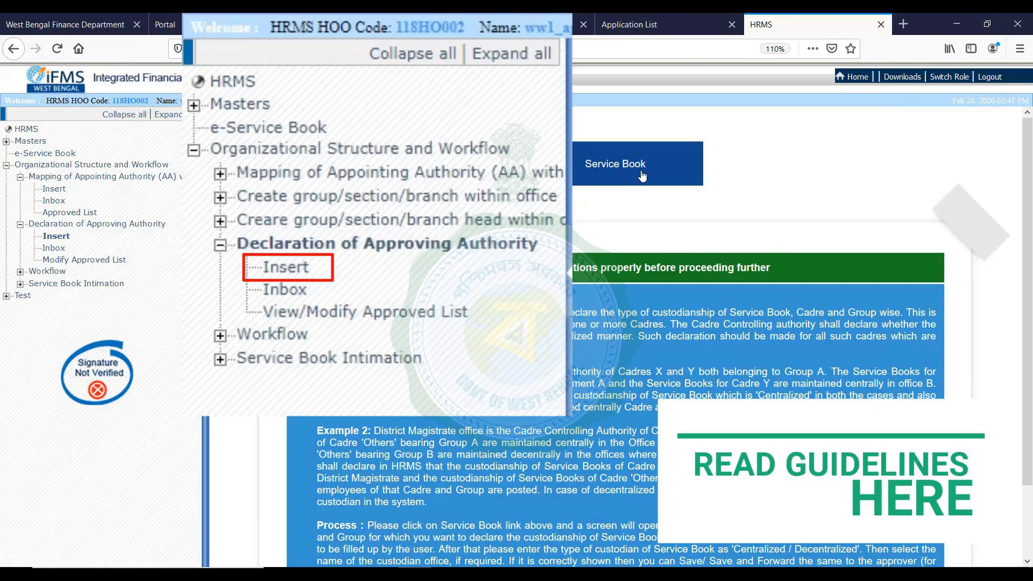
pyautogui.click(612, 165)
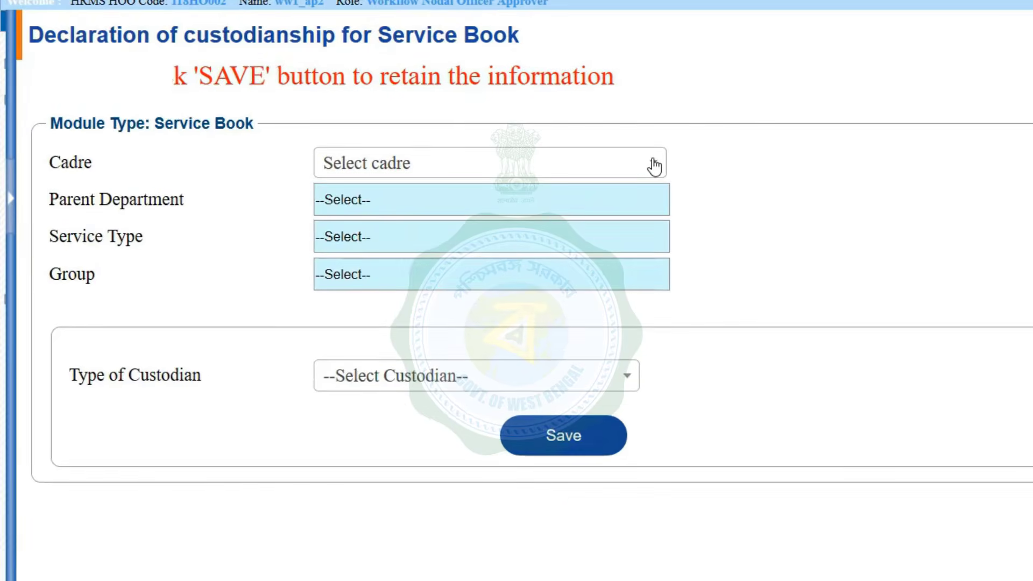
# Choose cadre West Bengal Audit & Accounts Service with custodian type Centralised
pyautogui.click(468, 201)
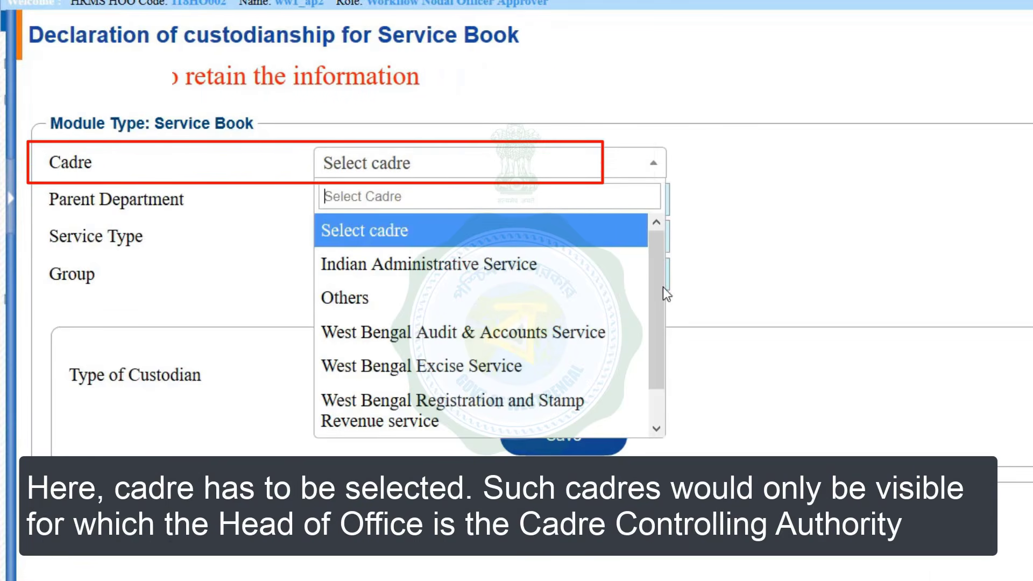
pyautogui.moveTo(652, 281)
pyautogui.mouseDown()
pyautogui.moveTo(652, 340)
pyautogui.moveTo(654, 279)
pyautogui.mouseUp()
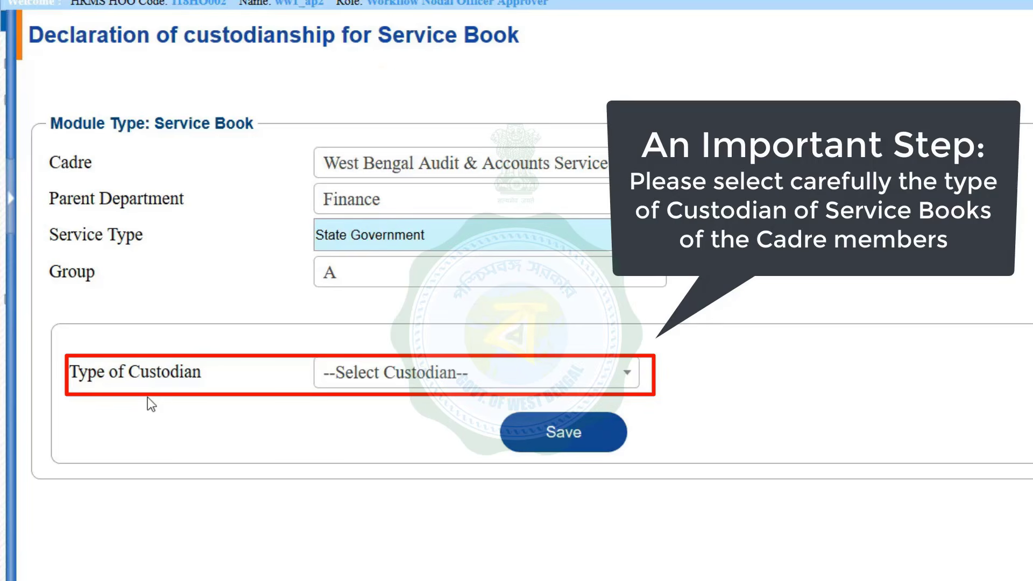
pyautogui.click(627, 380)
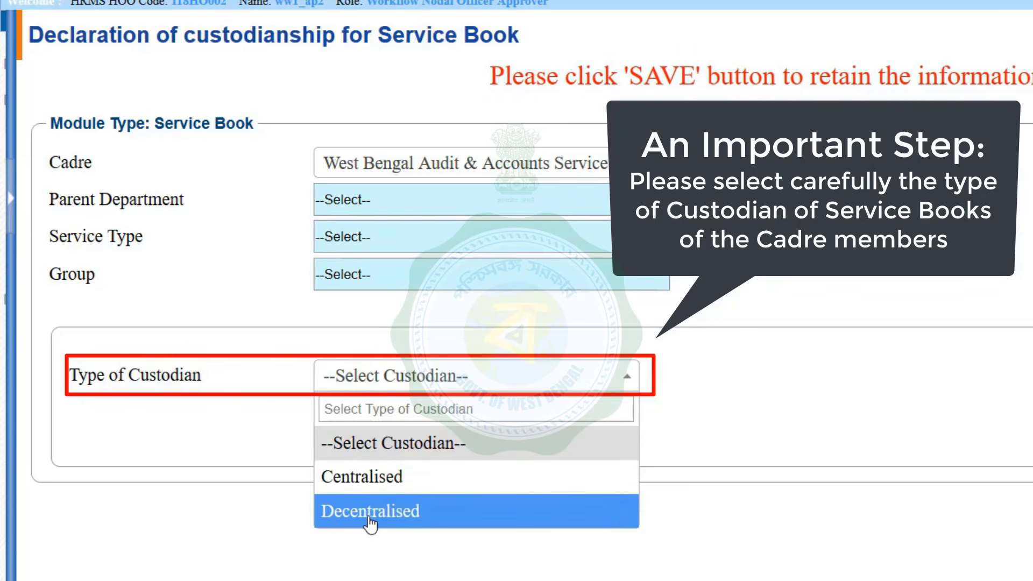
pyautogui.click(371, 476)
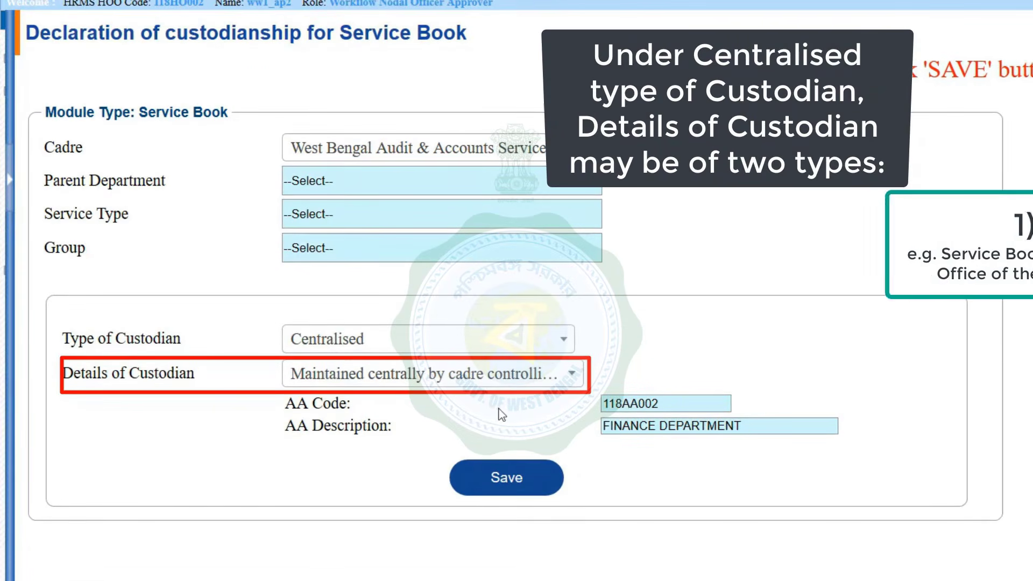
pyautogui.click(570, 374)
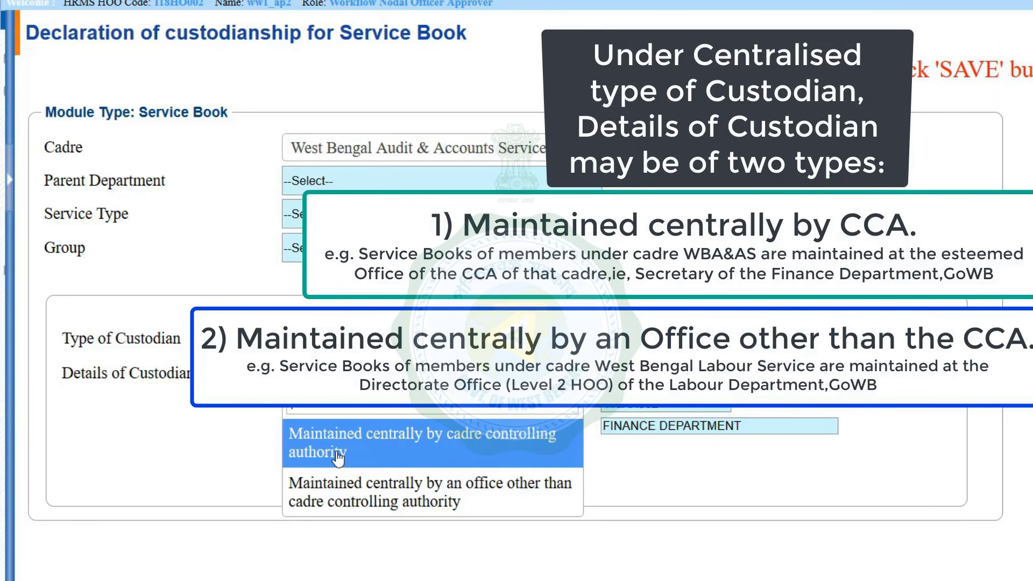
pyautogui.click(545, 437)
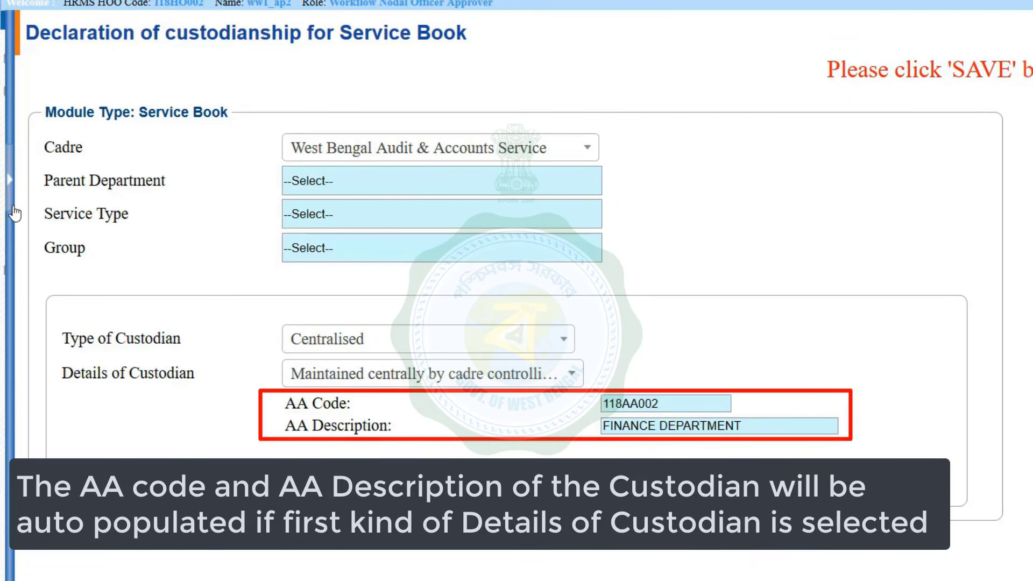
pyautogui.click(11, 190)
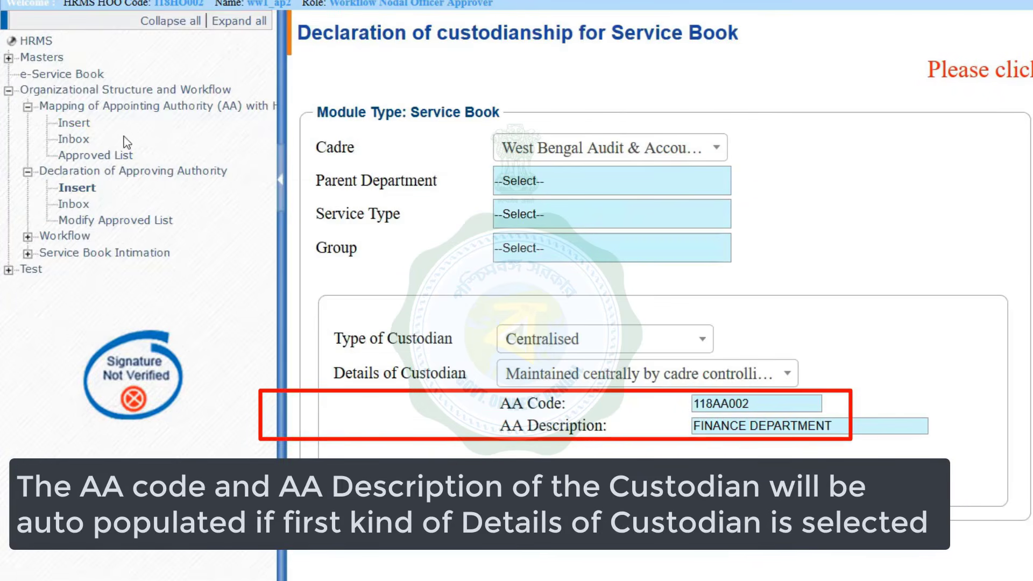
pyautogui.click(282, 188)
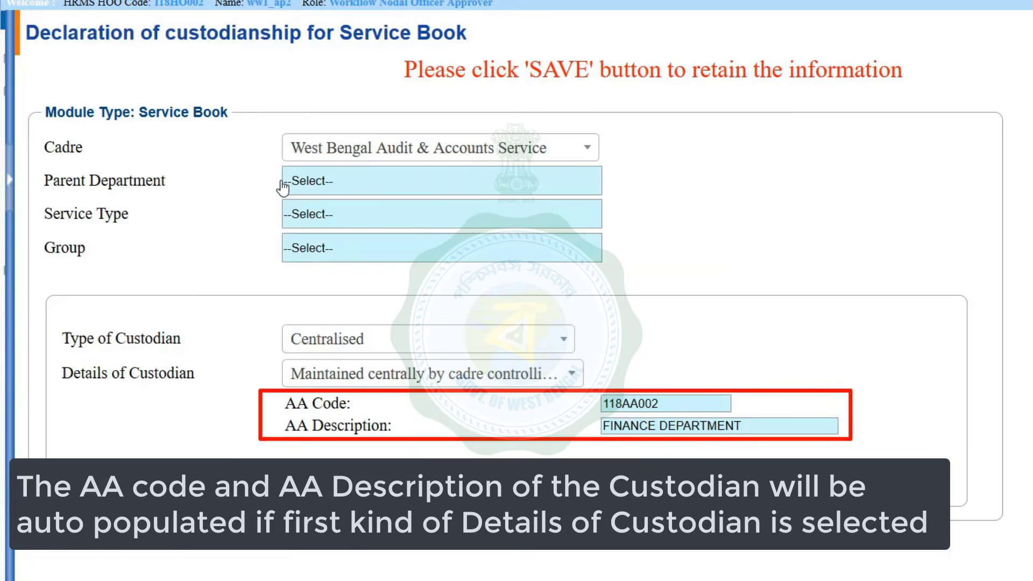
pyautogui.click(570, 374)
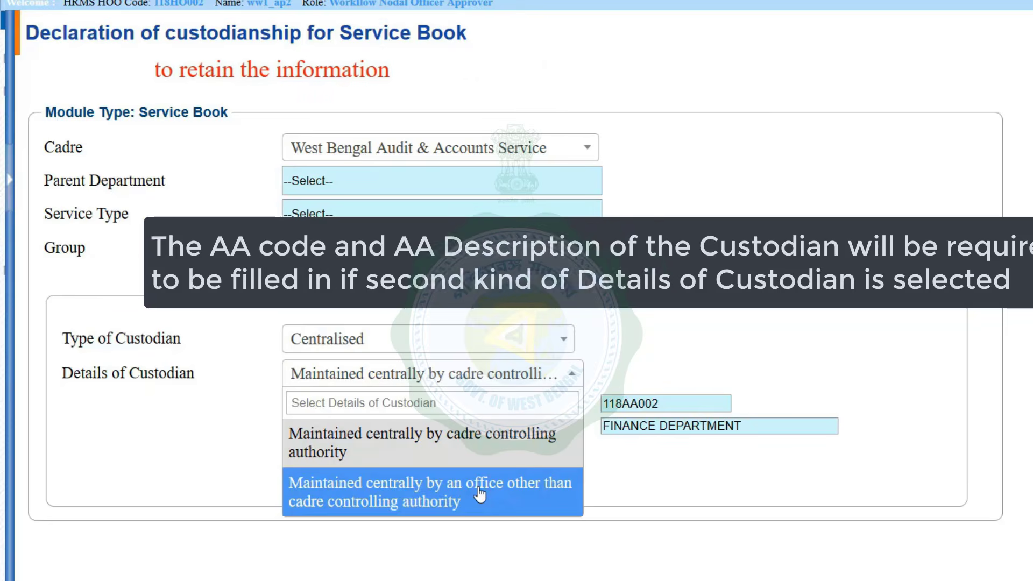
# Make the custodian an office other than the cadre controlling authority, at level L2-DIRECTORATE
pyautogui.click(481, 494)
pyautogui.click(661, 410)
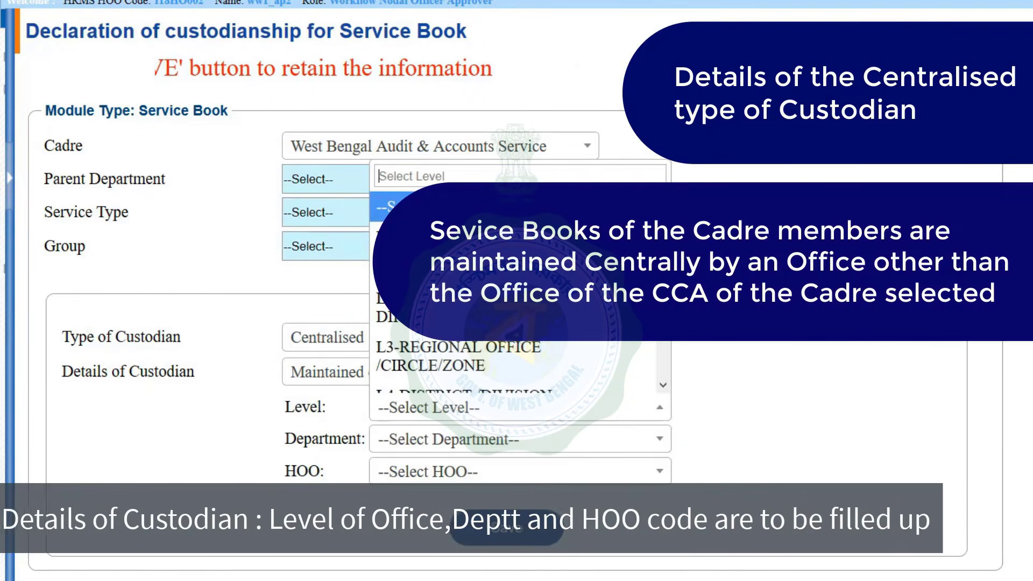
pyautogui.press('Escape')
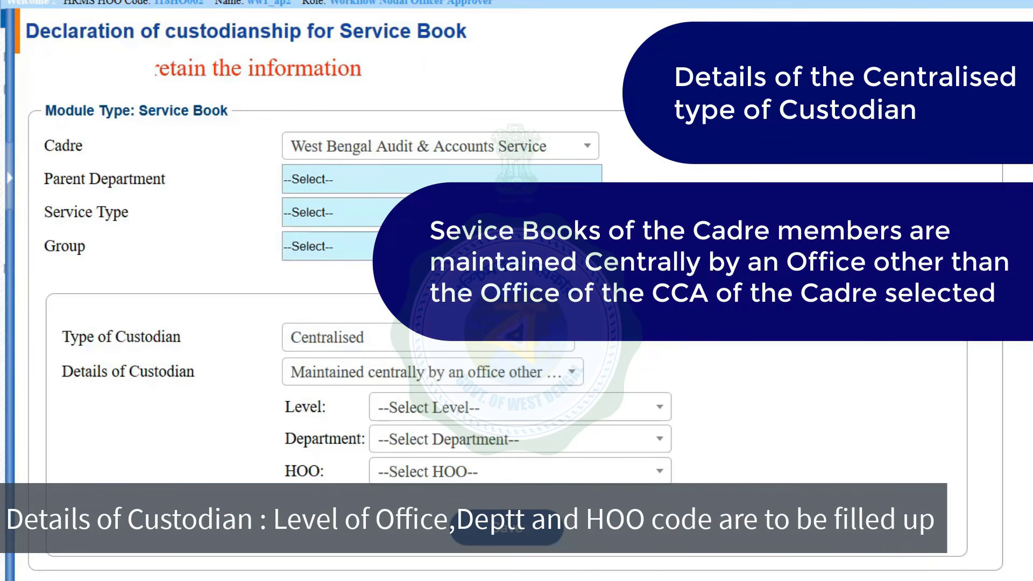
pyautogui.click(662, 408)
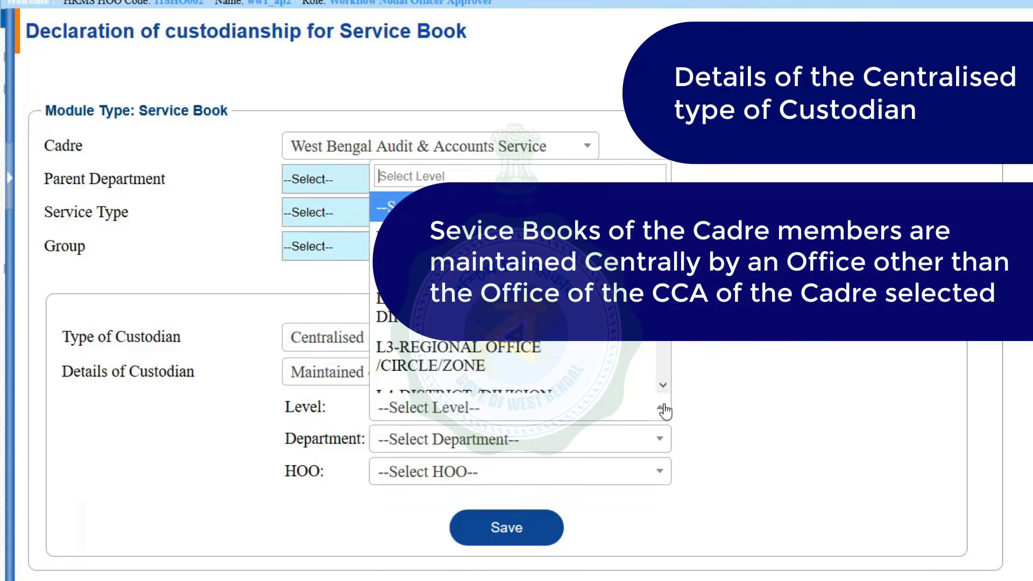
pyautogui.scroll(-3, 666, 388)
pyautogui.scroll(3, 665, 377)
pyautogui.click(666, 387)
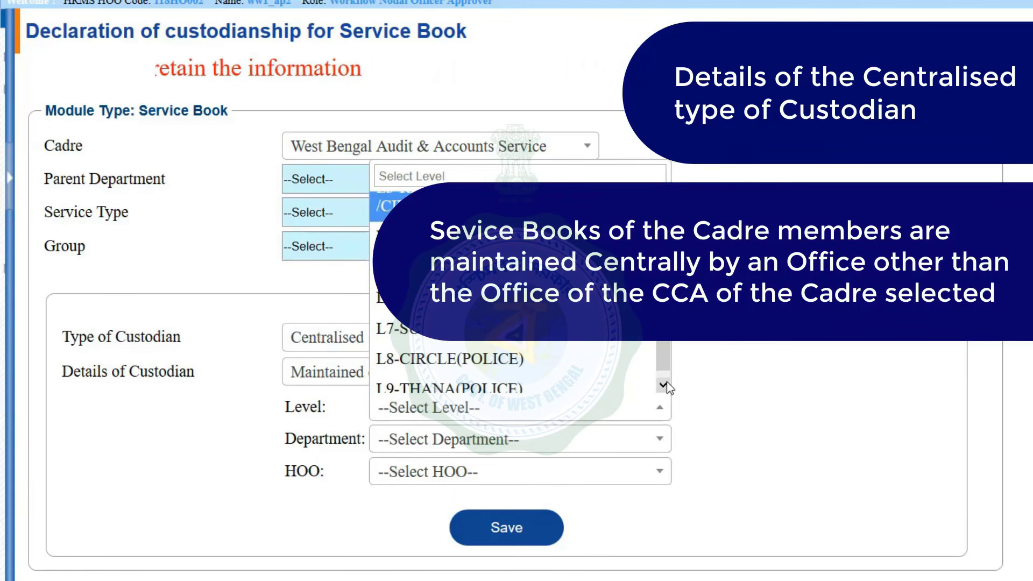
pyautogui.scroll(-1, 473, 309)
pyautogui.scroll(4, 474, 309)
pyautogui.click(474, 307)
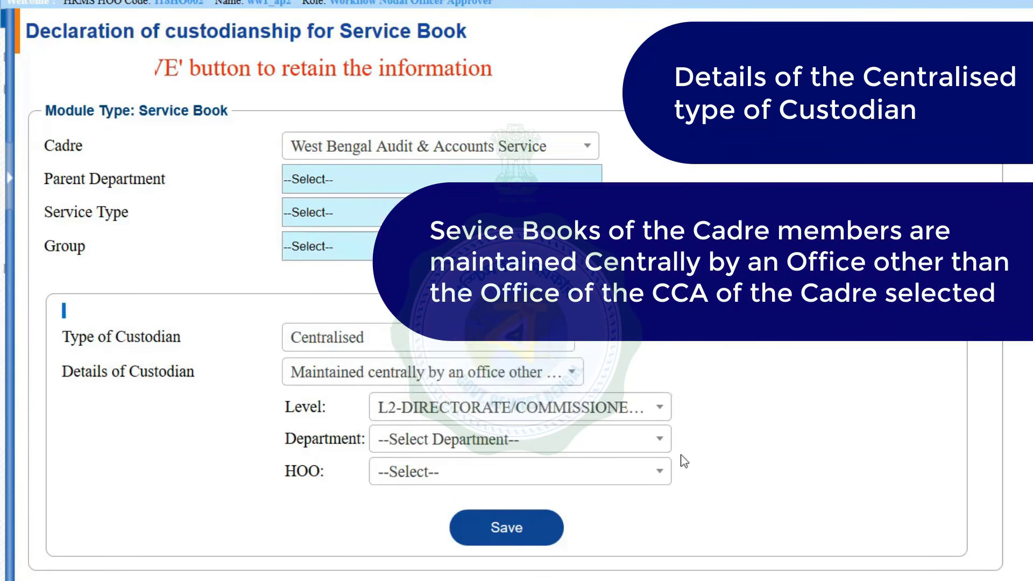
# Set the custodian office's department to School Education
pyautogui.click(660, 439)
pyautogui.click(666, 418)
pyautogui.scroll(-5, 666, 418)
pyautogui.click(454, 366)
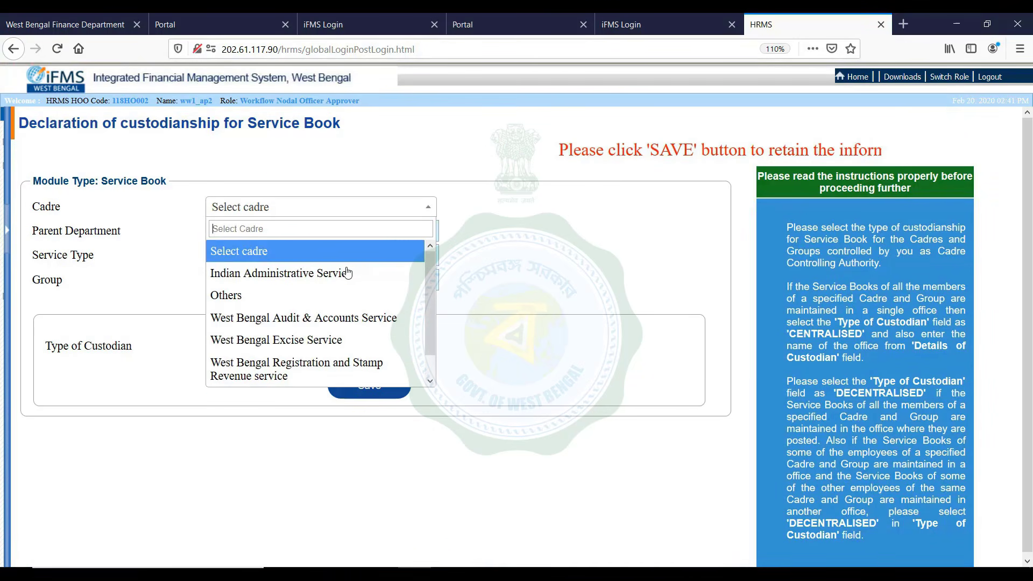
# Declare a Decentralised custodian for West Bengal Audit & Accounts Service and expand Service Book Intimation
pyautogui.click(340, 316)
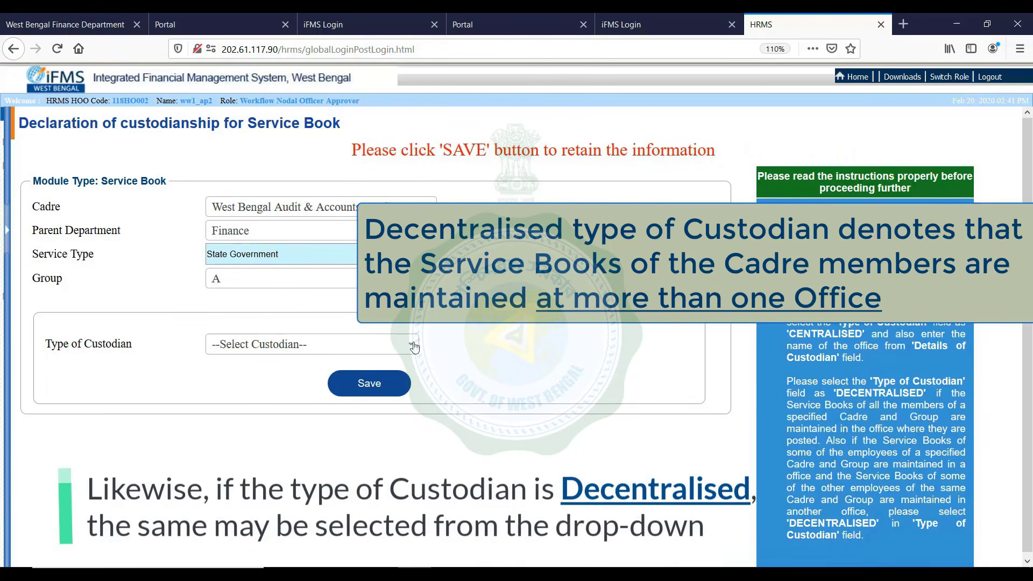
pyautogui.click(413, 346)
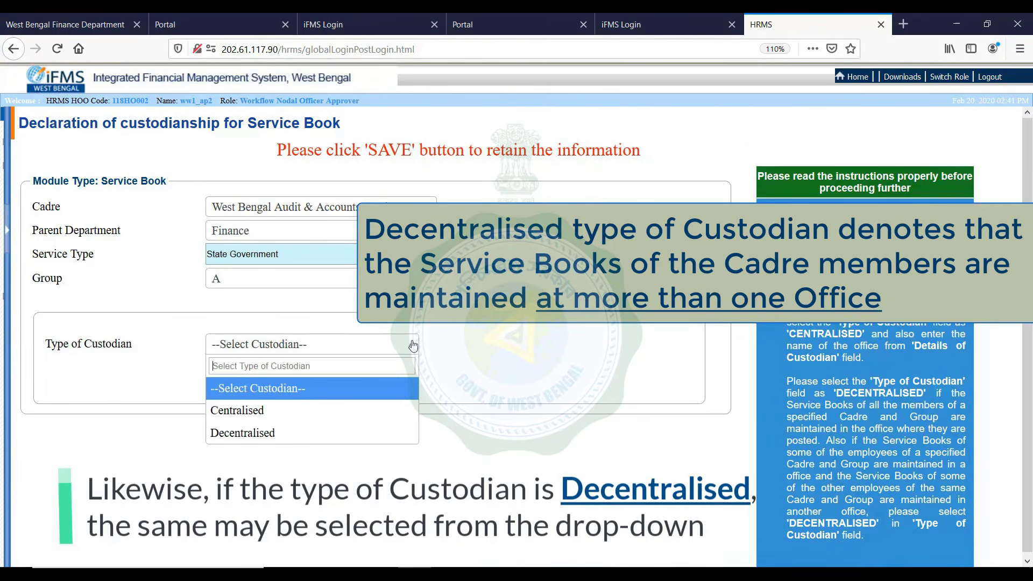
pyautogui.click(312, 439)
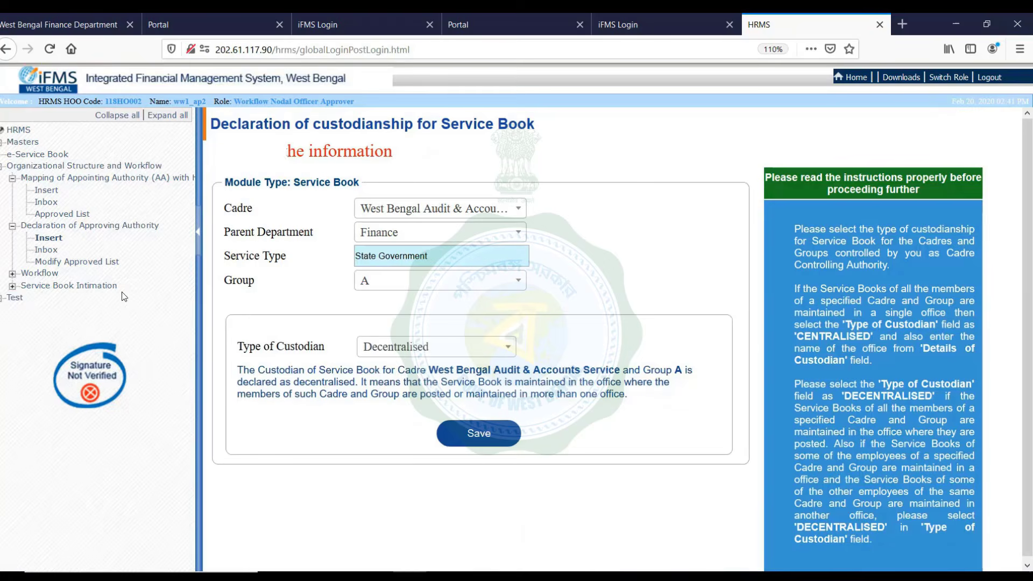
pyautogui.click(98, 286)
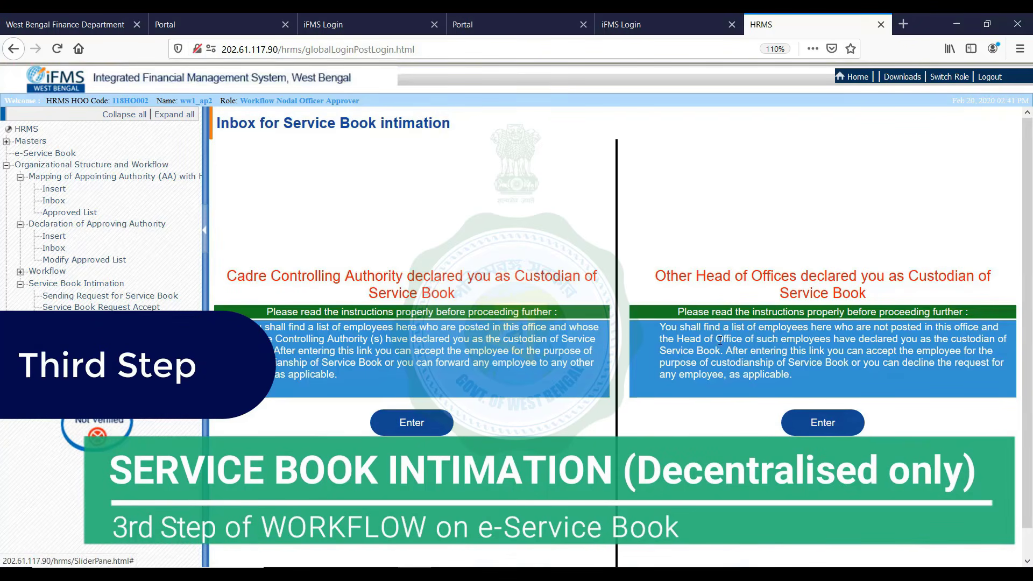
# Widen the page to full width and expand the Service Book Intimation menu
pyautogui.click(204, 230)
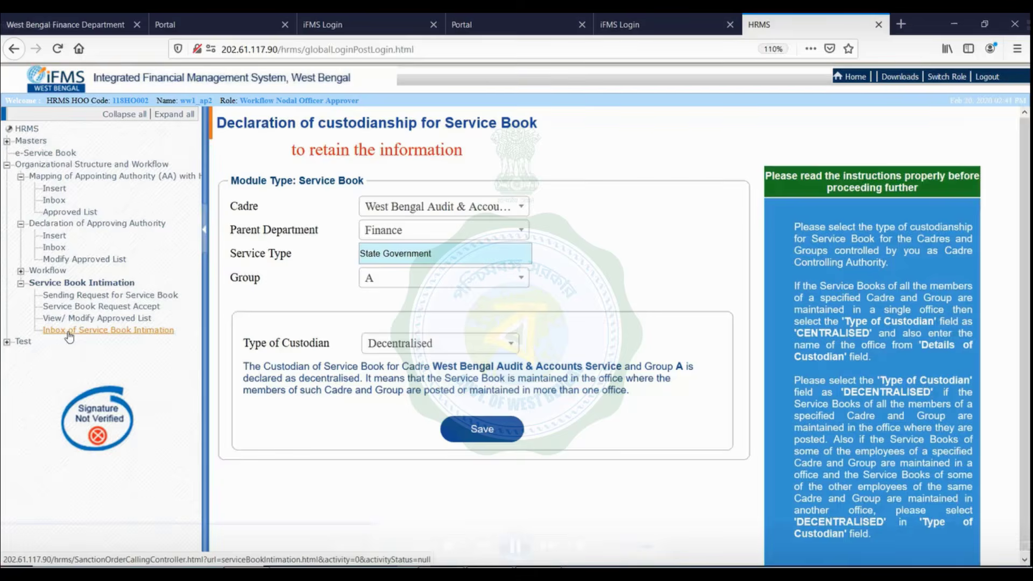
pyautogui.click(81, 284)
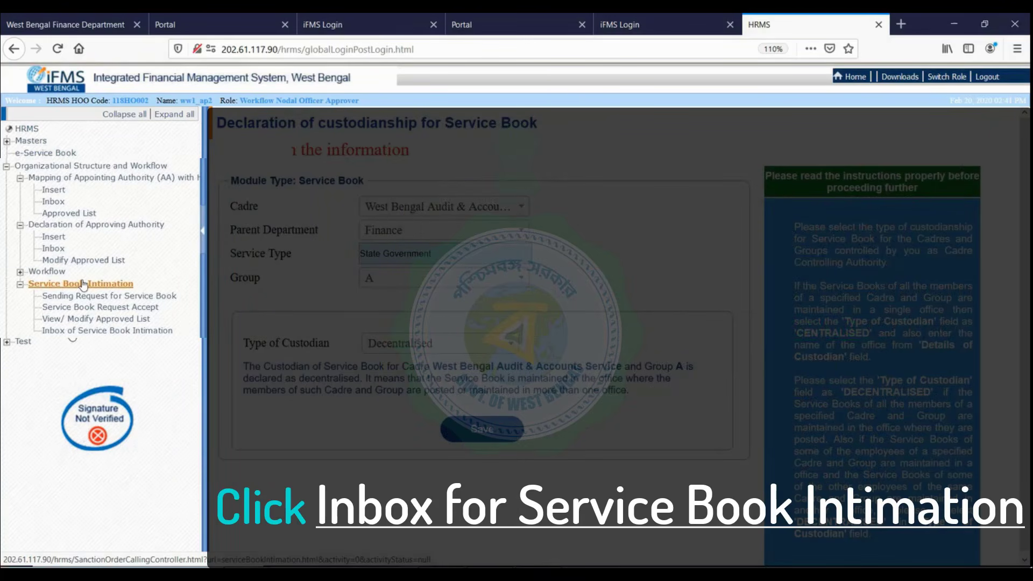
# Open the Inbox of Service Book Intimation from the left menu
pyautogui.click(111, 330)
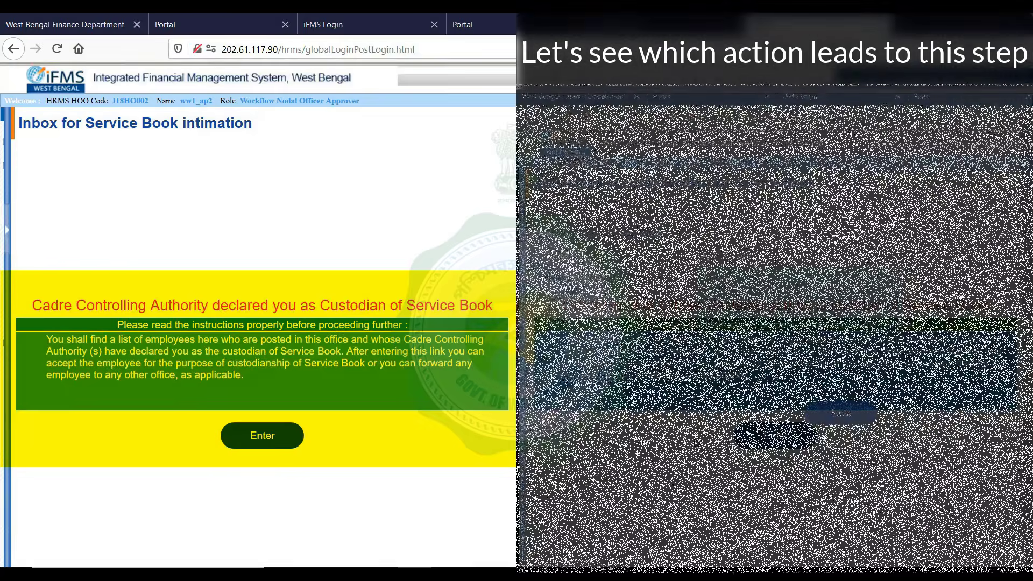
pyautogui.click(891, 258)
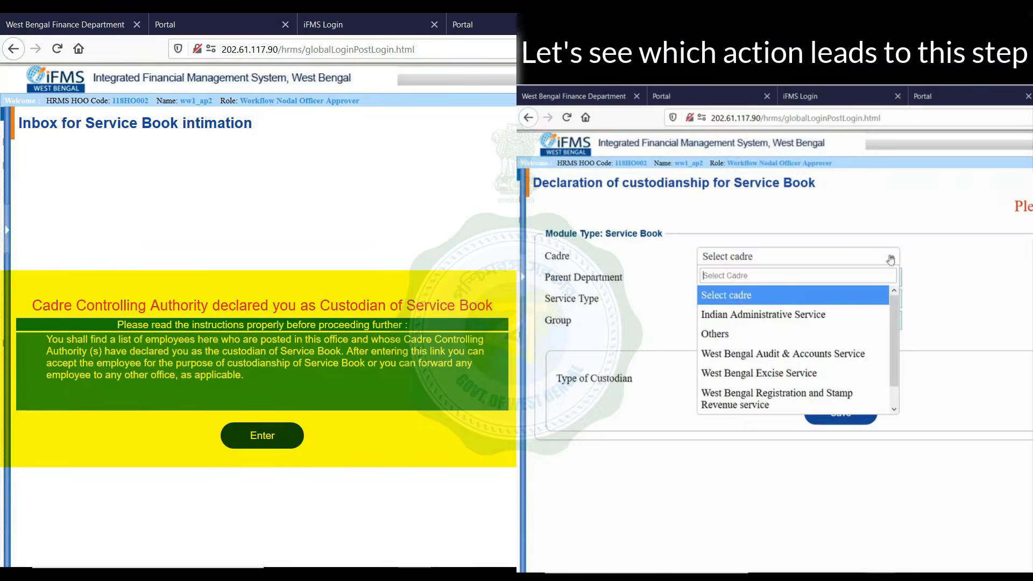
pyautogui.click(816, 355)
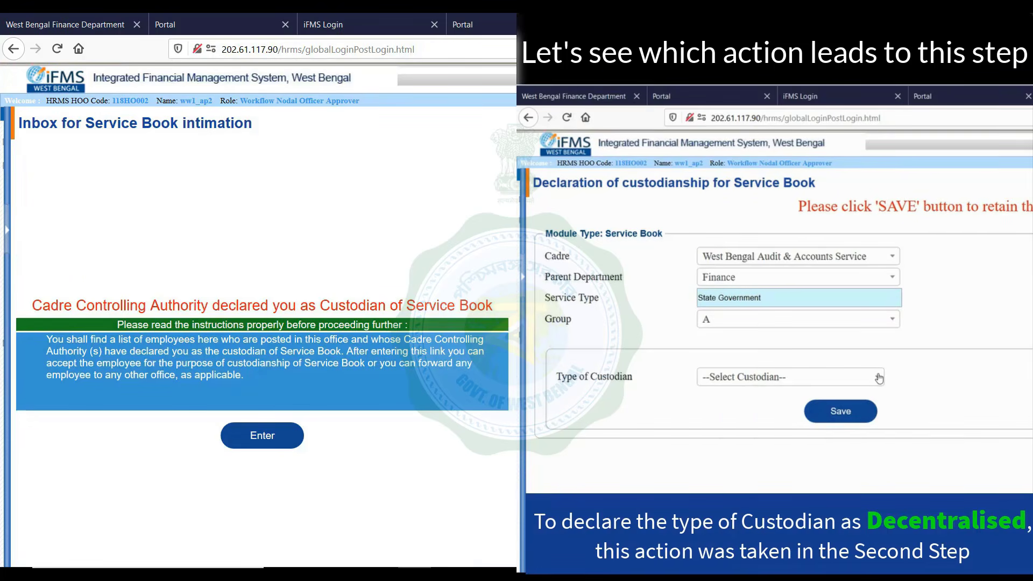
pyautogui.click(879, 379)
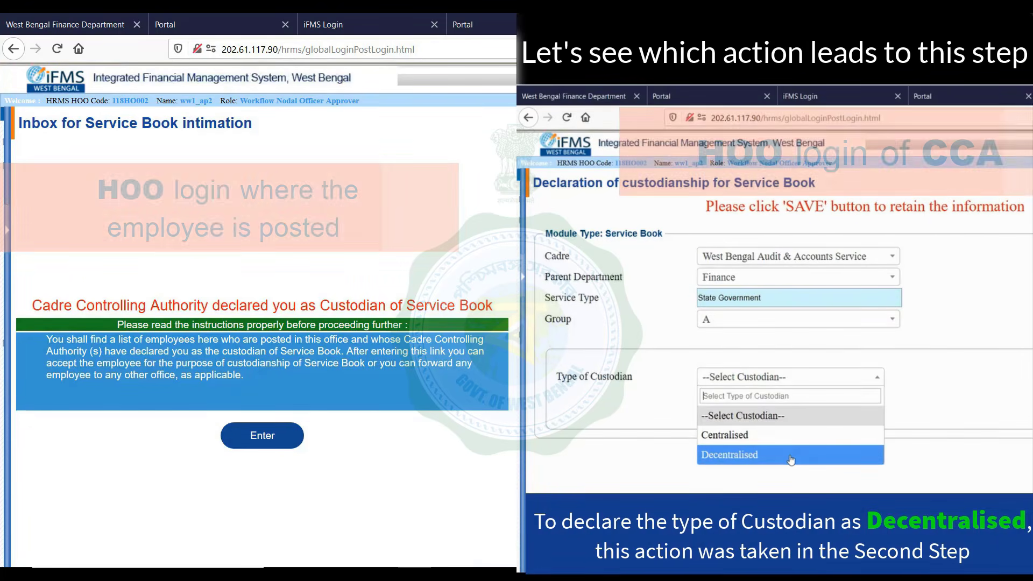
pyautogui.click(791, 455)
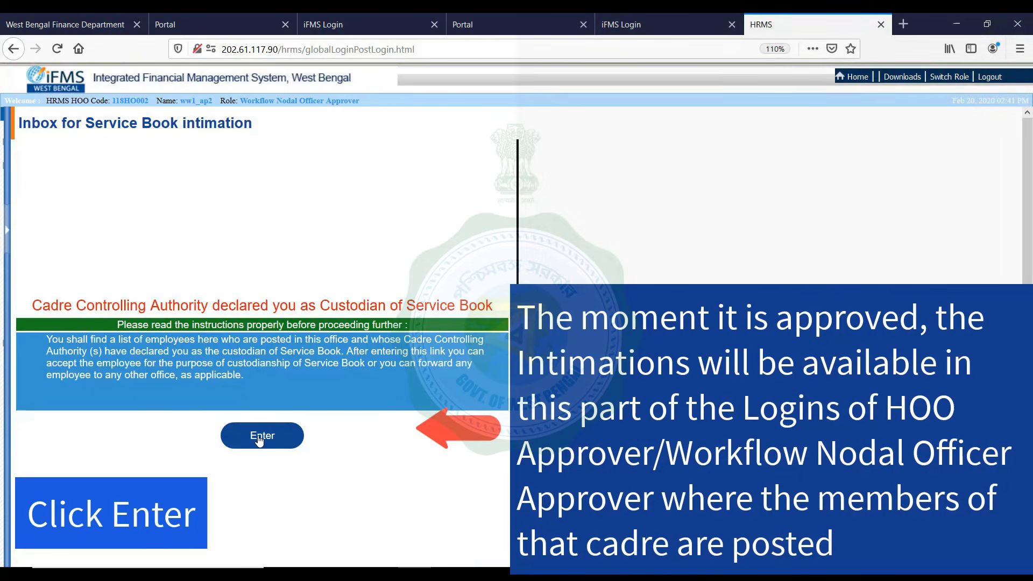
# Open the West Bengal Audit and Accounts Service-A intimation under Cadre Controlling Authority declarations
pyautogui.click(259, 438)
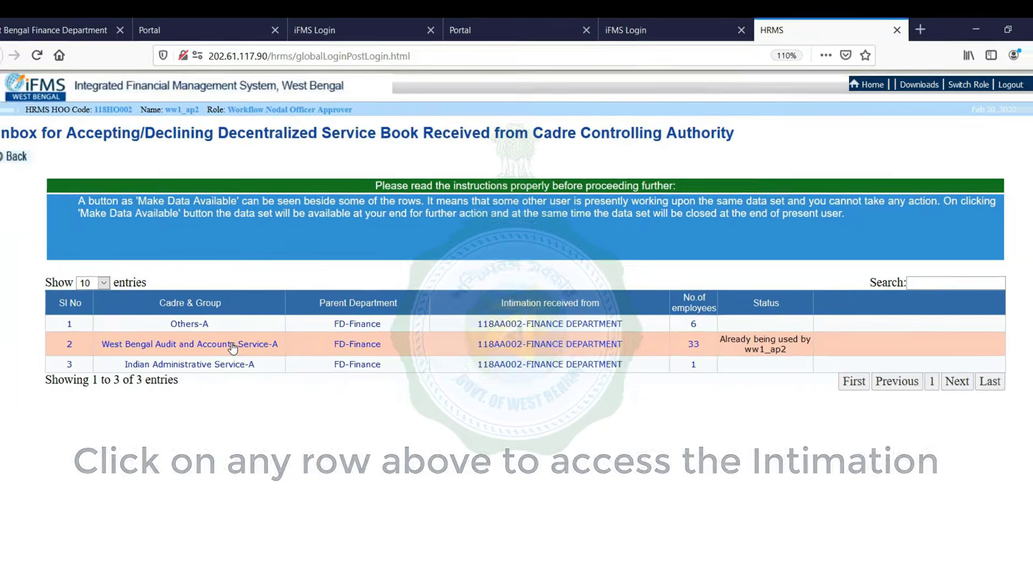
pyautogui.click(221, 366)
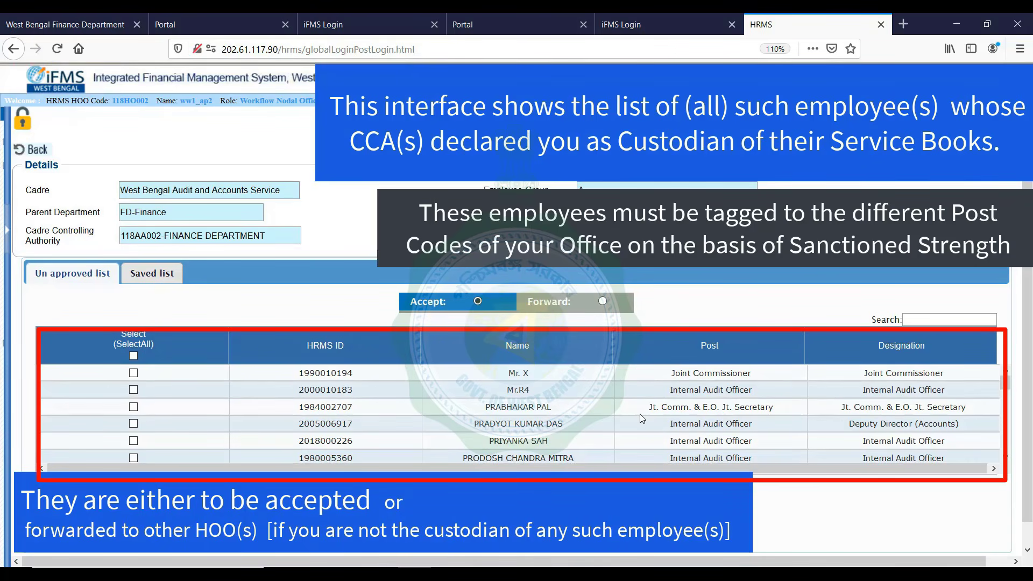
# Scroll through the six-employee unapproved list for FD-Finance, Group A
pyautogui.scroll(-2, 641, 415)
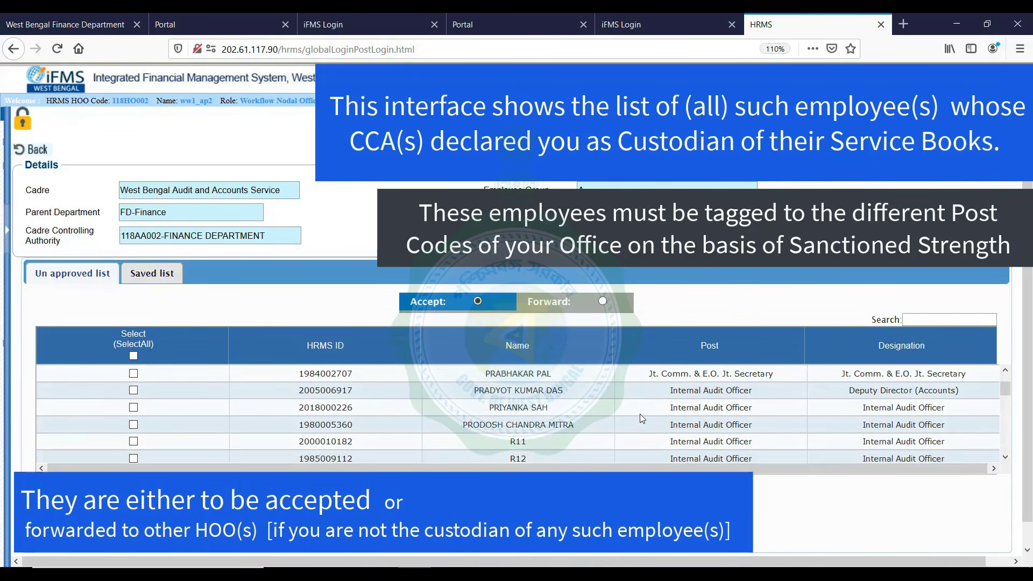
pyautogui.scroll(-3, 640, 414)
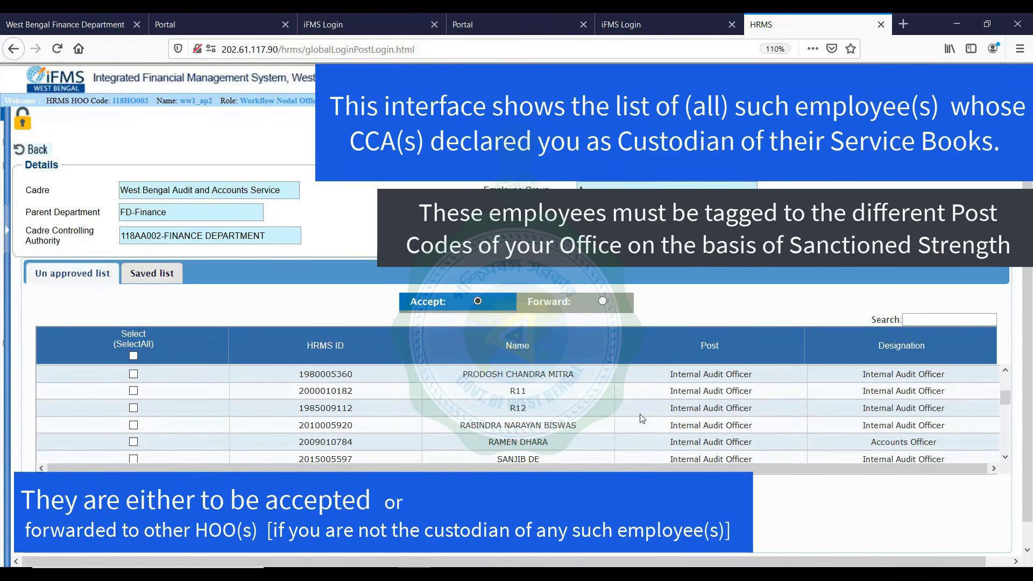
pyautogui.scroll(-1, 642, 418)
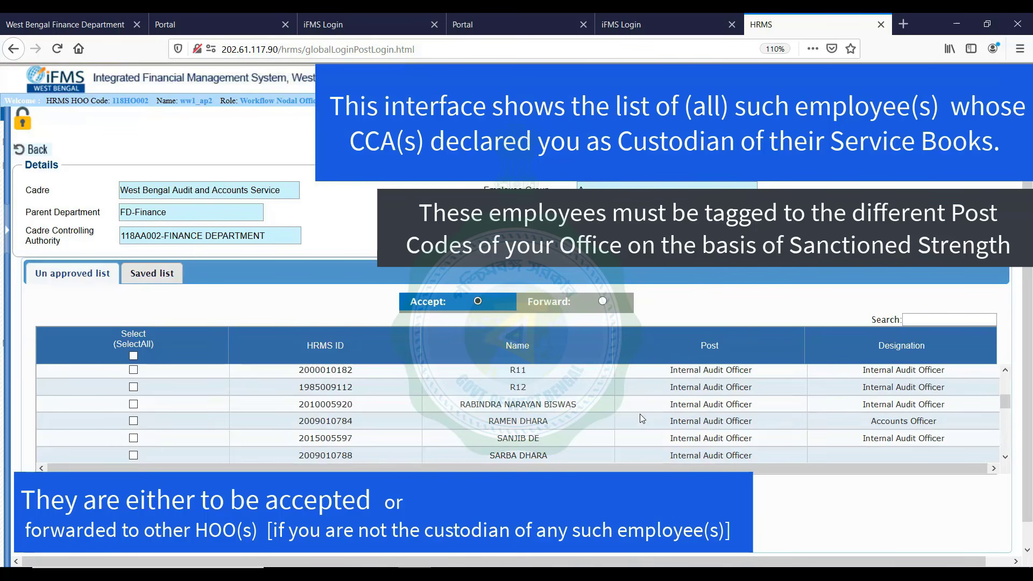
pyautogui.scroll(-1, 642, 418)
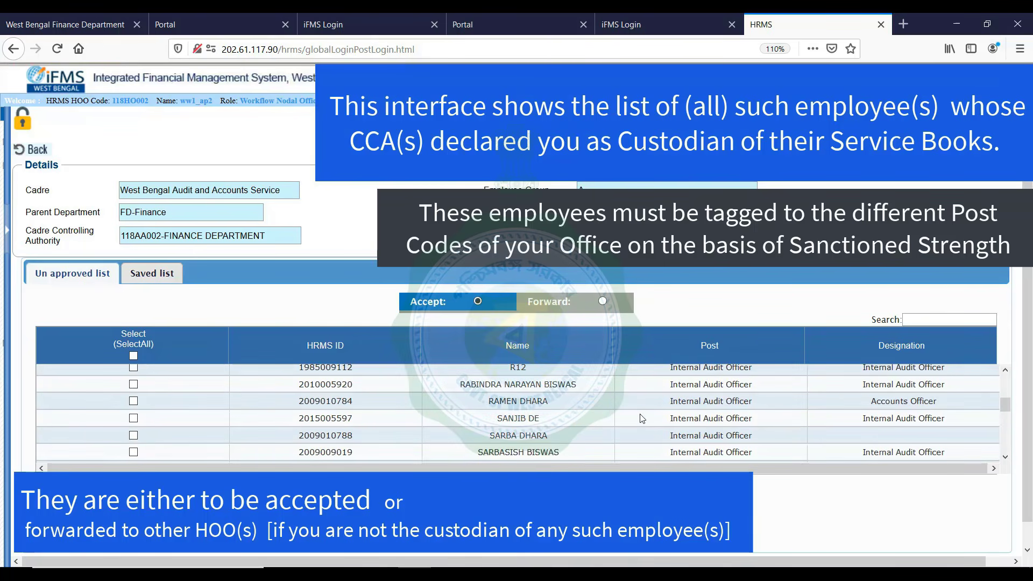
pyautogui.scroll(-1, 642, 418)
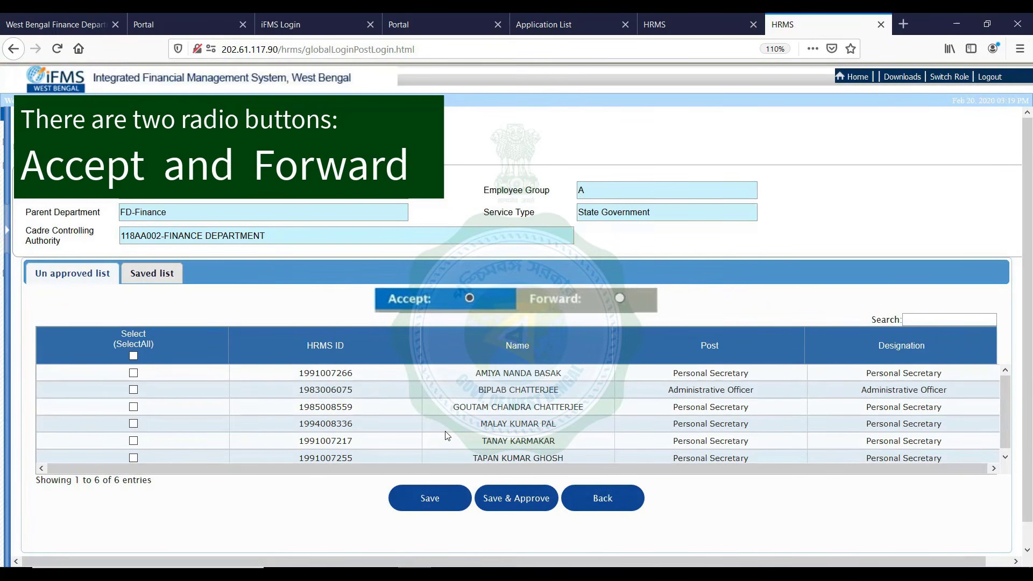
# Tick three employees, keep Accept selected, and save them to the Saved List
pyautogui.scroll(-1, 445, 437)
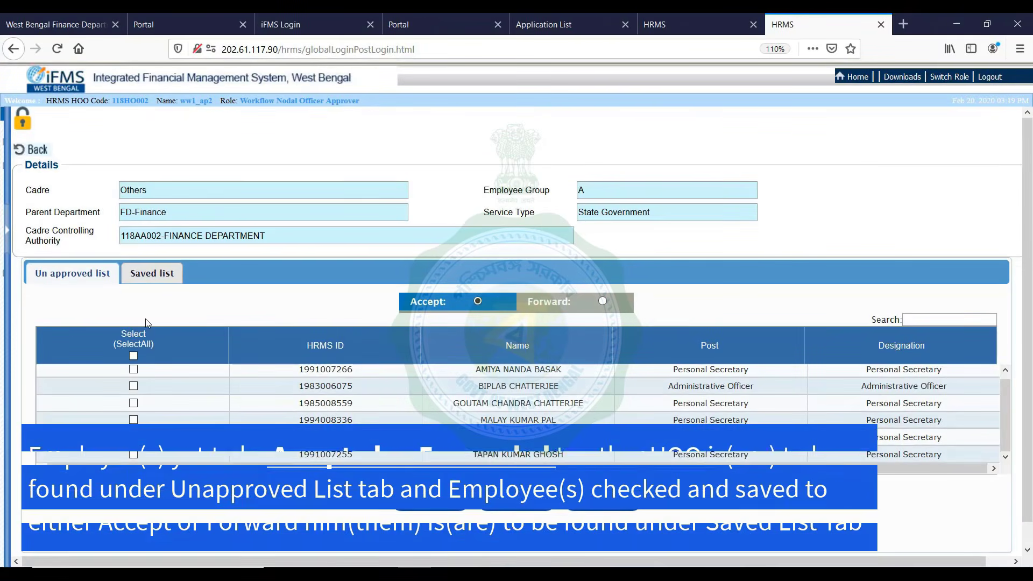
pyautogui.click(134, 356)
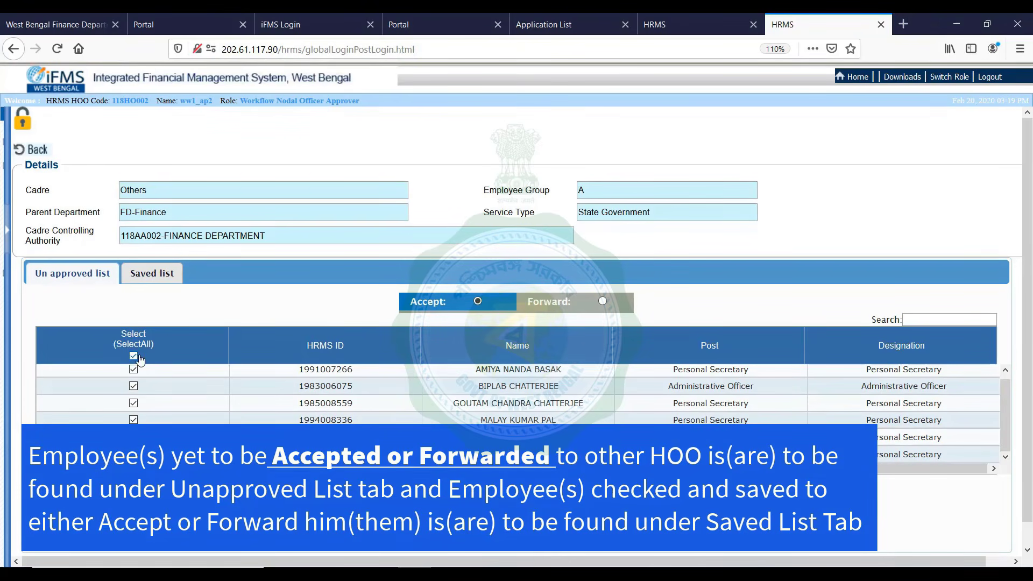
pyautogui.click(133, 356)
pyautogui.click(134, 369)
pyautogui.click(134, 403)
pyautogui.click(549, 301)
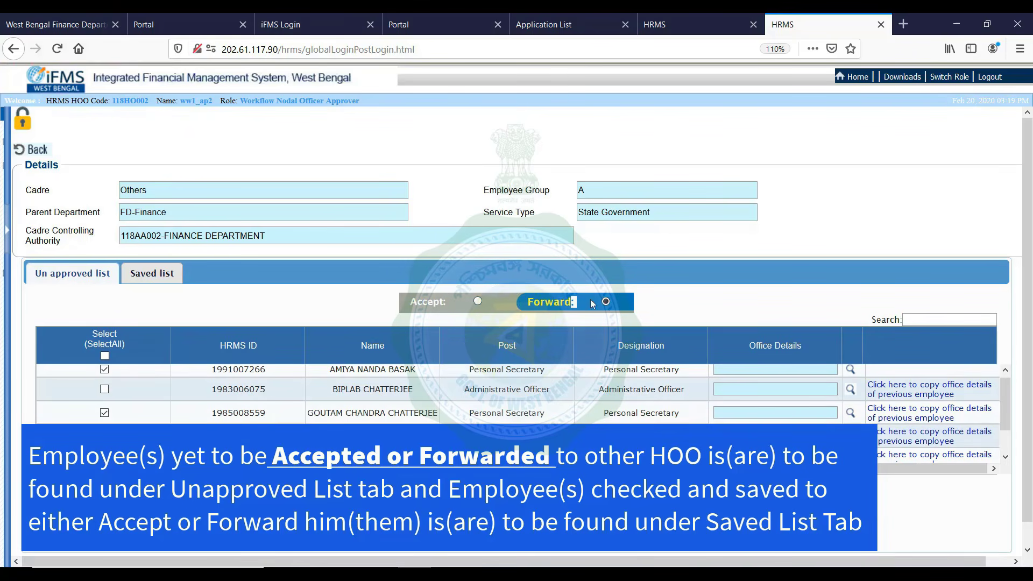
pyautogui.click(478, 301)
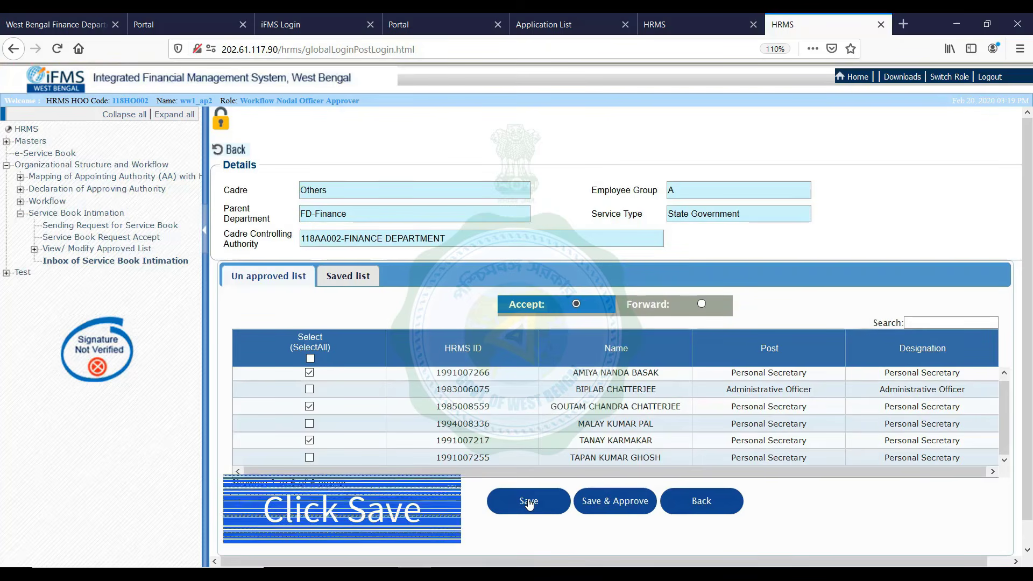
pyautogui.click(529, 501)
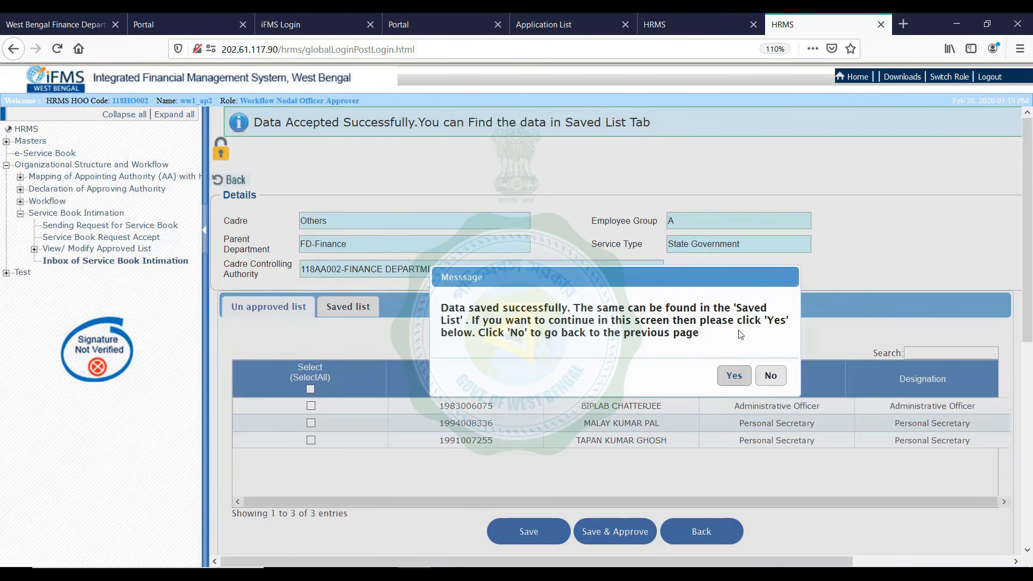
# Stay on the screen after saving, check the three accepted employees in the Saved list, then return to the unapproved list
pyautogui.click(738, 378)
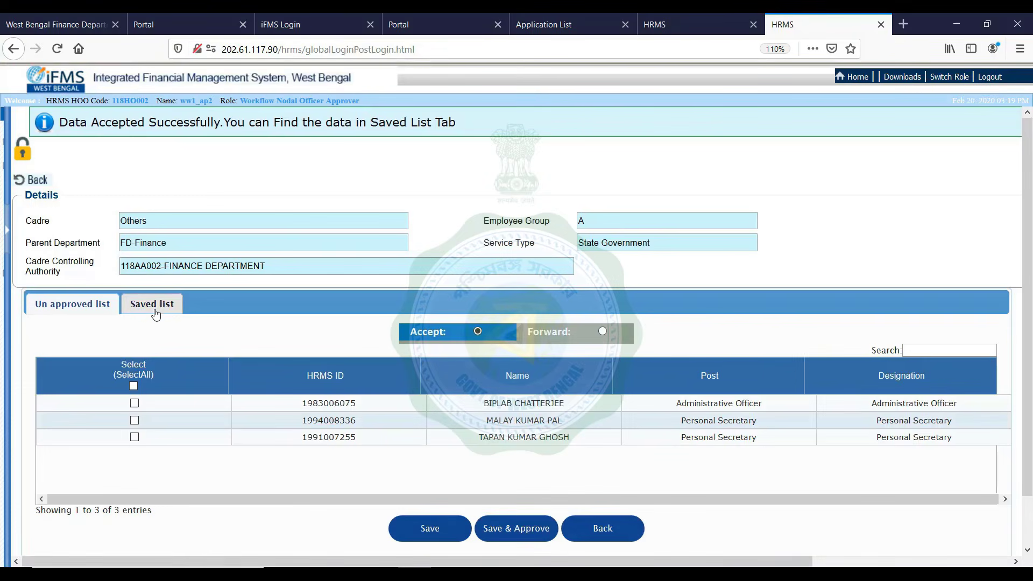
pyautogui.click(154, 307)
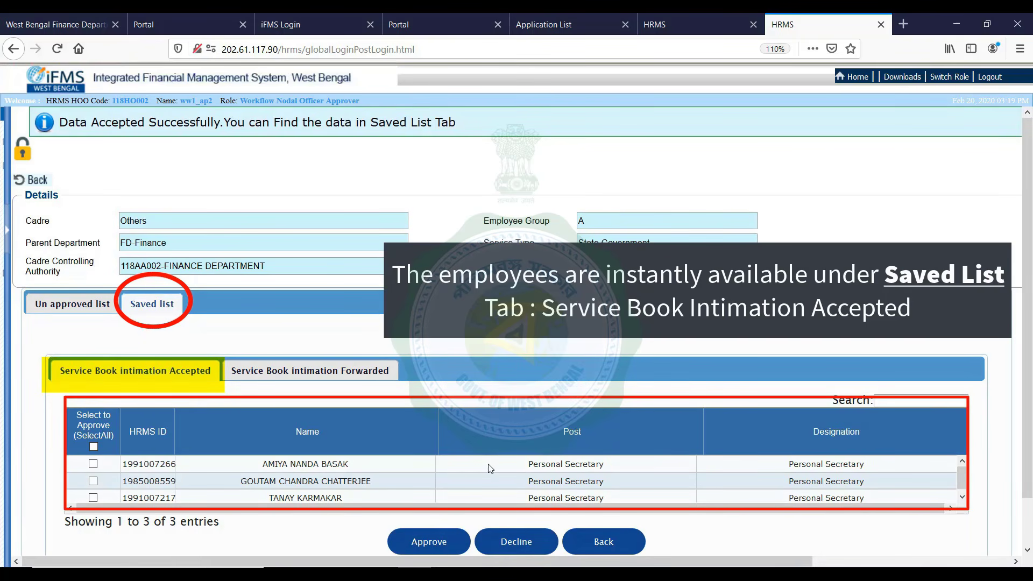
pyautogui.scroll(-1, 489, 466)
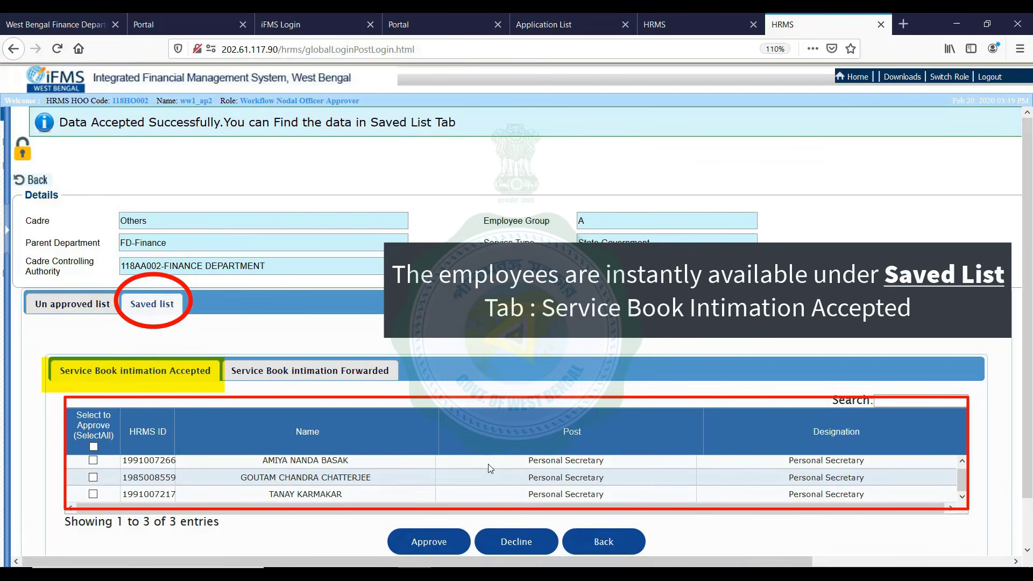
pyautogui.click(72, 304)
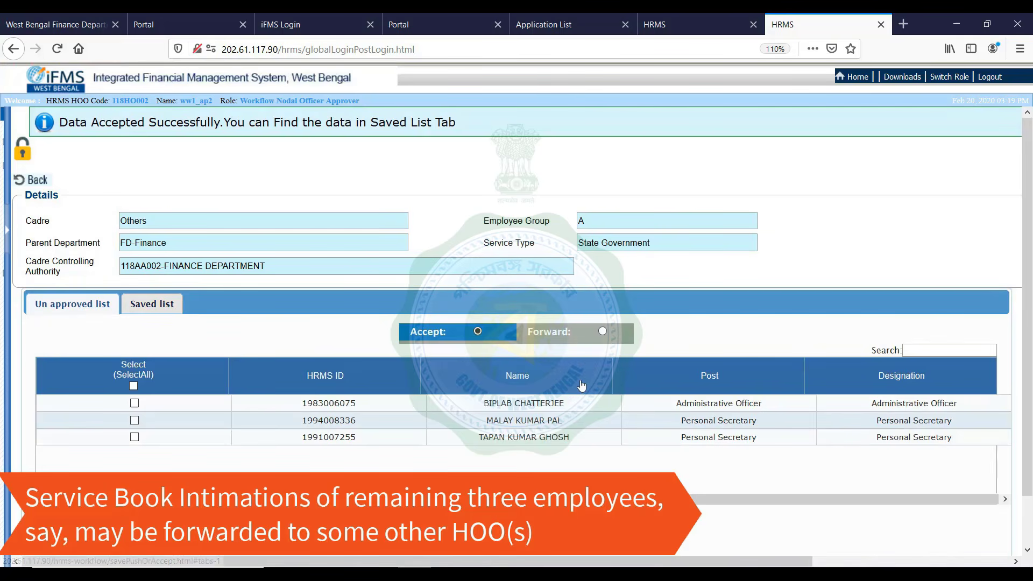
# Tick the second and third employees and choose Forward for all three ticked employees
pyautogui.click(134, 421)
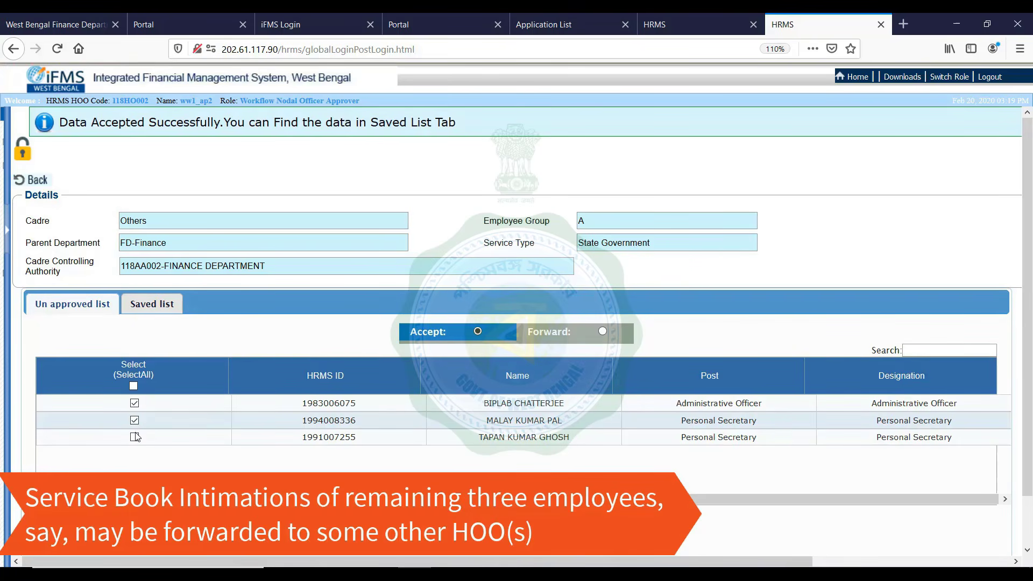
pyautogui.click(135, 436)
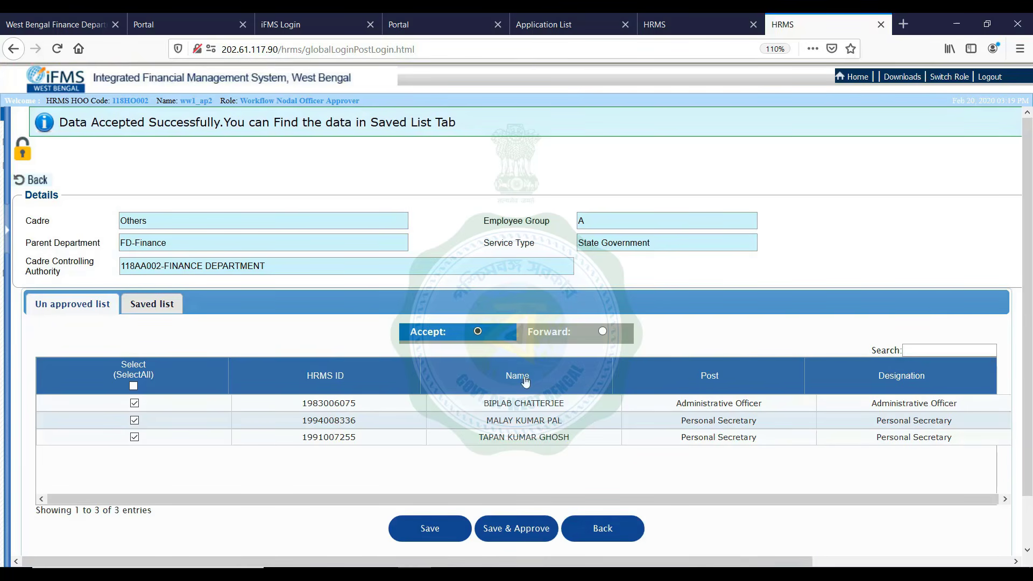
pyautogui.click(553, 334)
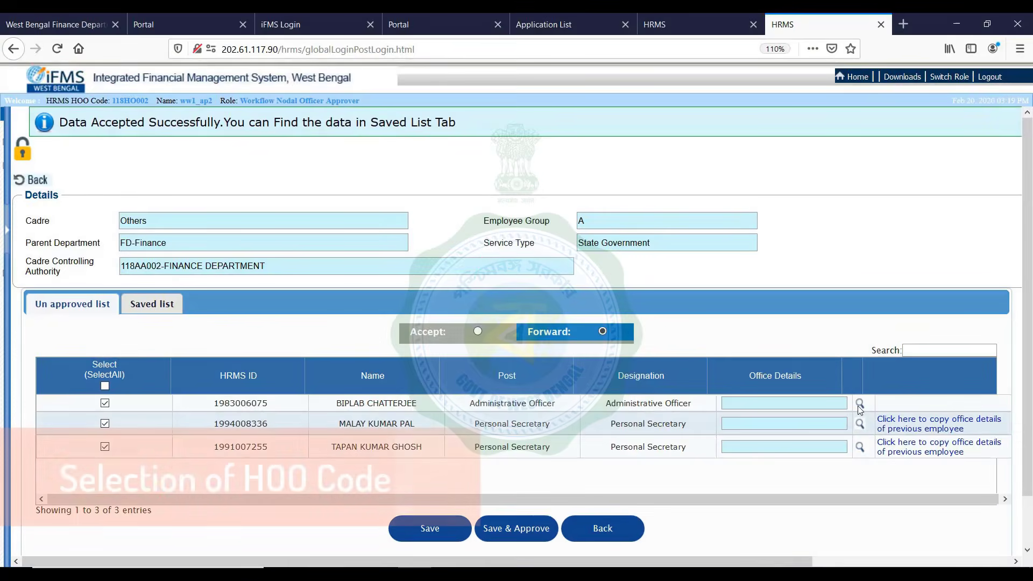
# Set the first employee's Office Details to 142HO001 P& AR and E-Governance Department and save
pyautogui.click(860, 405)
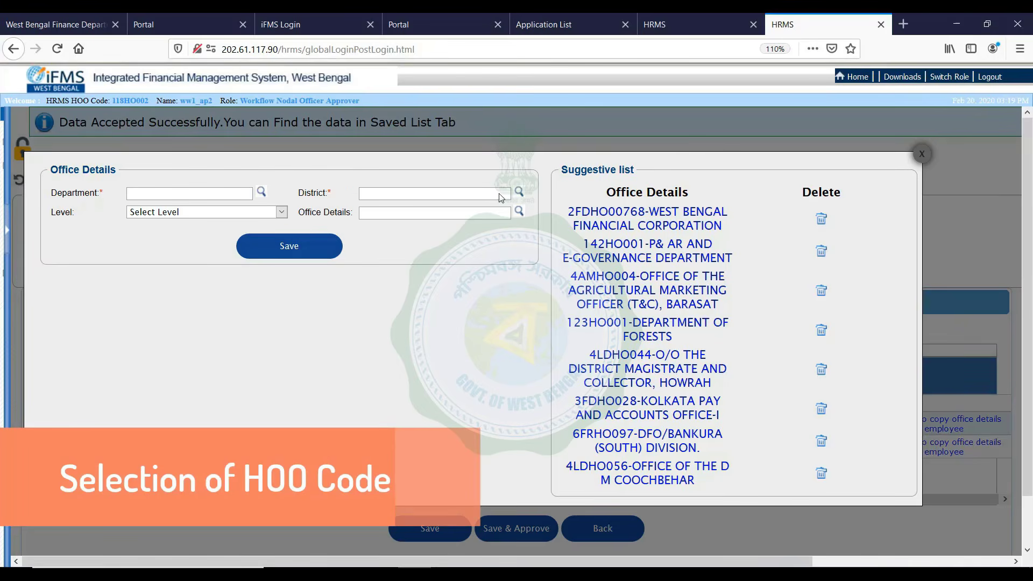
pyautogui.click(261, 192)
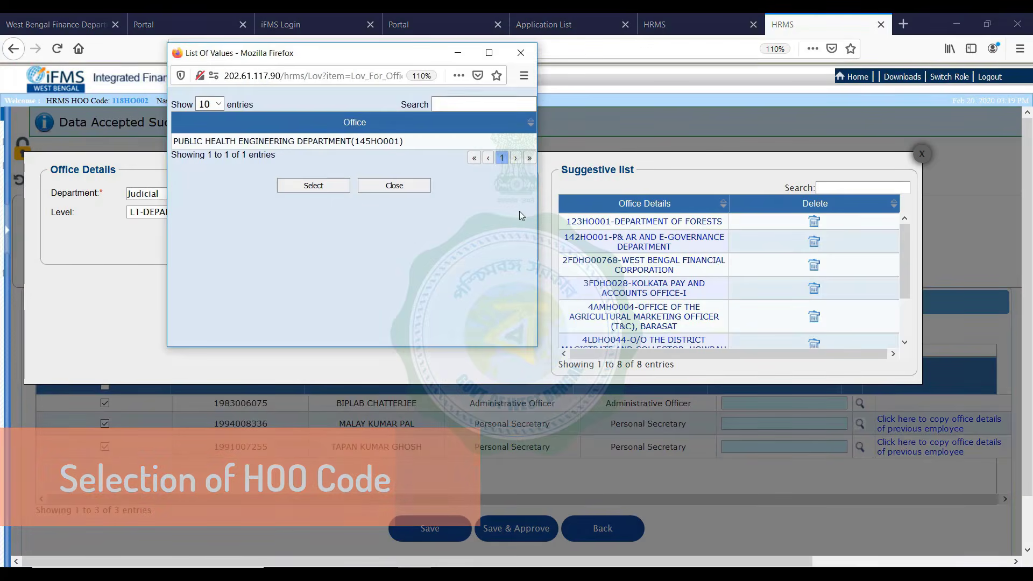
pyautogui.doubleClick(292, 146)
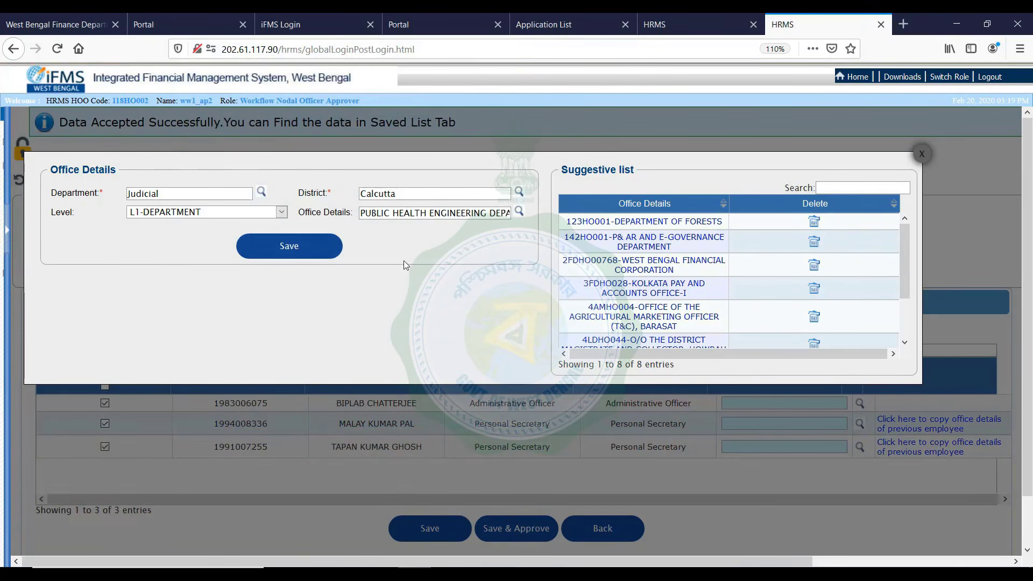
pyautogui.click(276, 245)
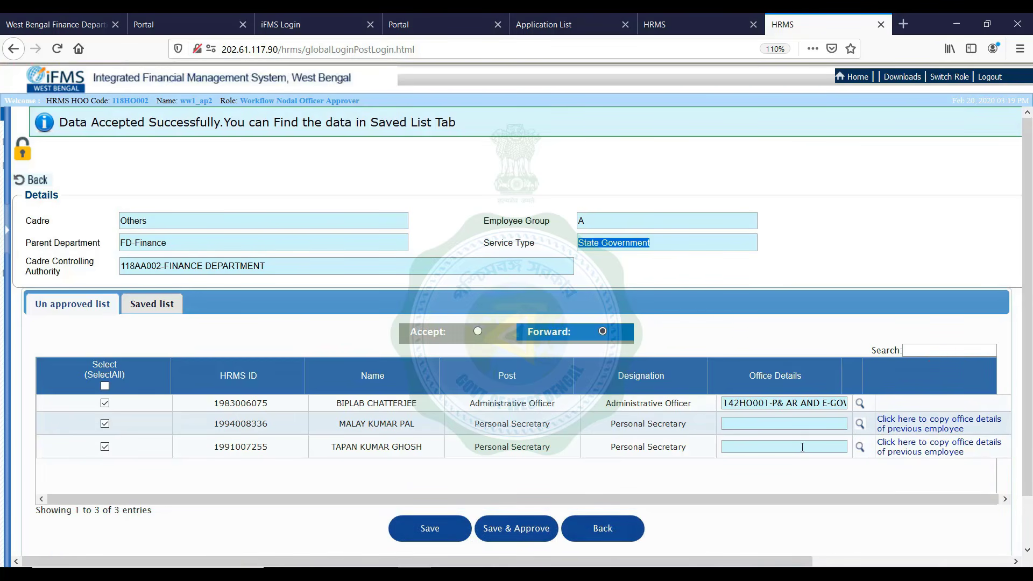
# Copy the 142HO001 office details to rows two and three, save the forward, and open the Saved list
pyautogui.click(912, 424)
pyautogui.click(910, 451)
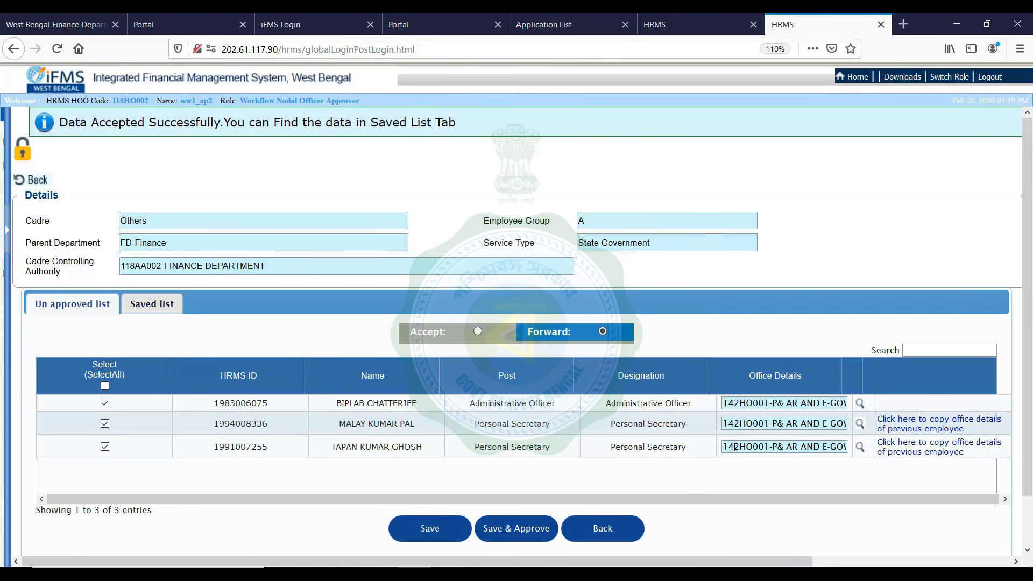
pyautogui.click(421, 529)
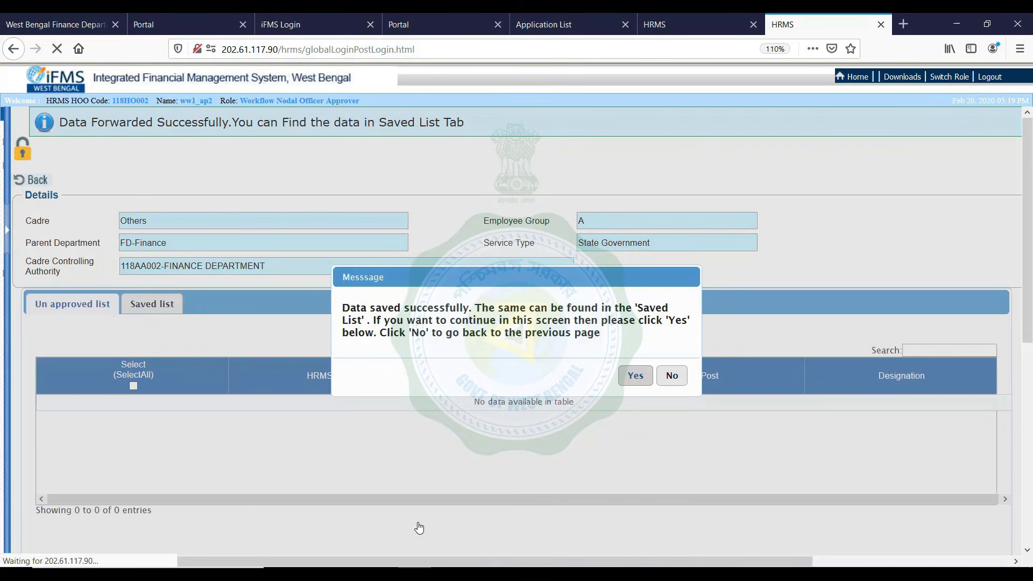
pyautogui.click(670, 379)
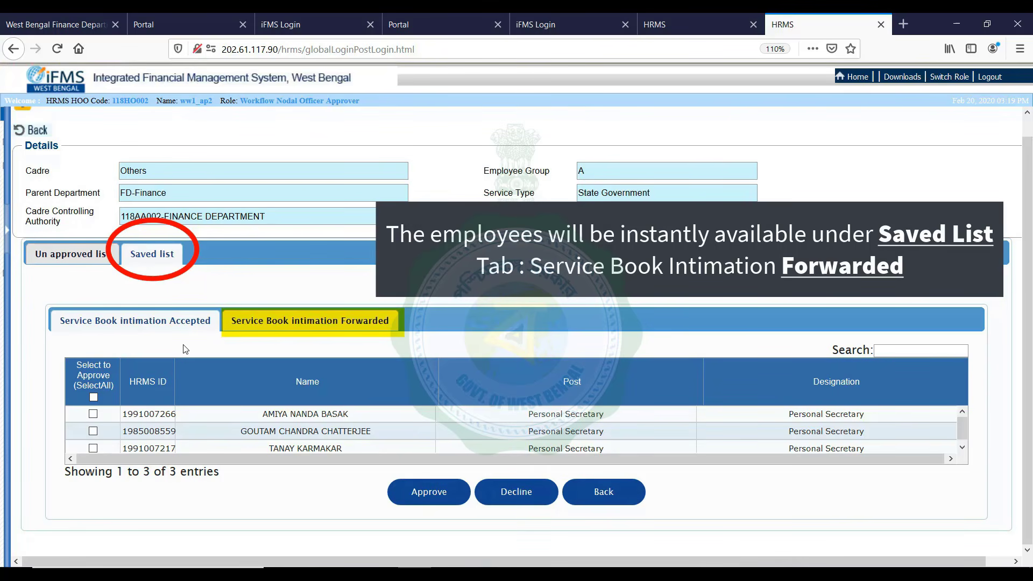
# Select only the second and third saved employees and decline them
pyautogui.click(93, 414)
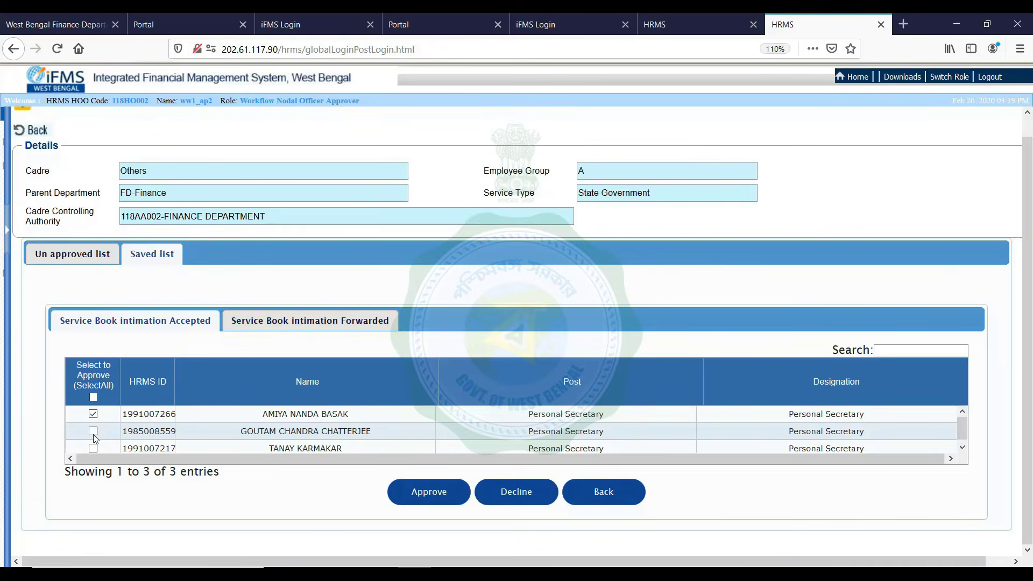
pyautogui.click(93, 431)
pyautogui.click(93, 448)
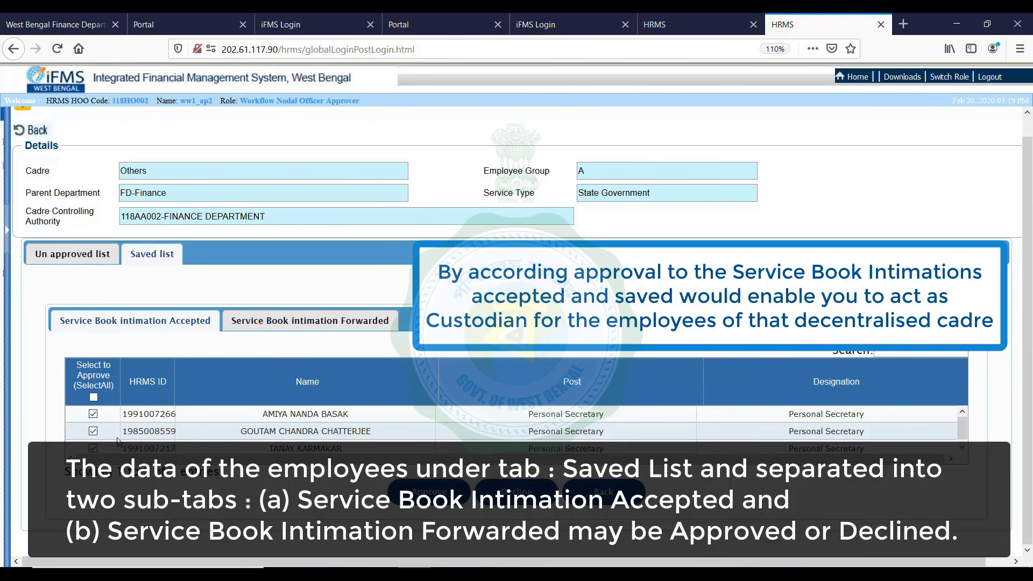
pyautogui.click(92, 419)
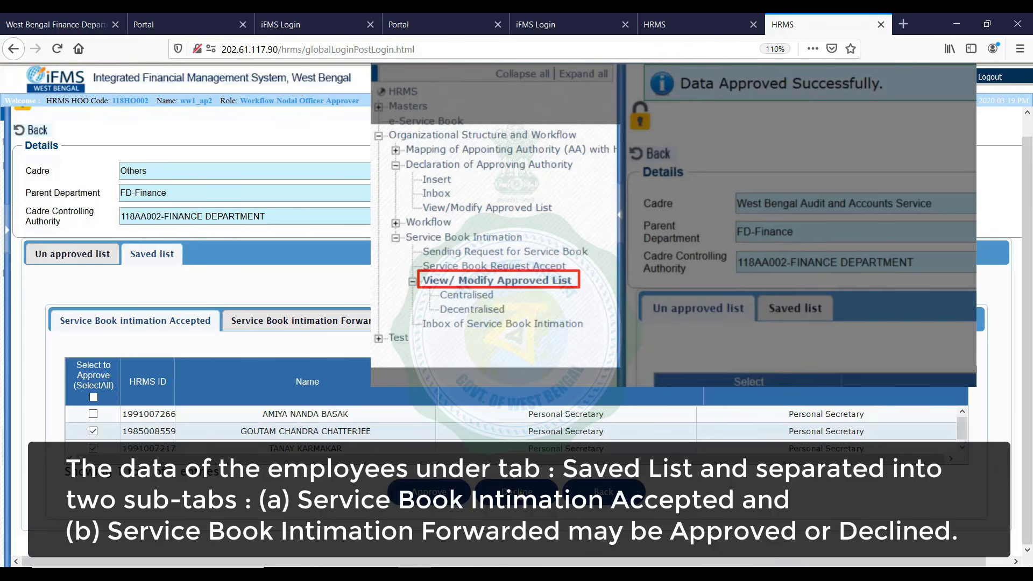
pyautogui.click(520, 492)
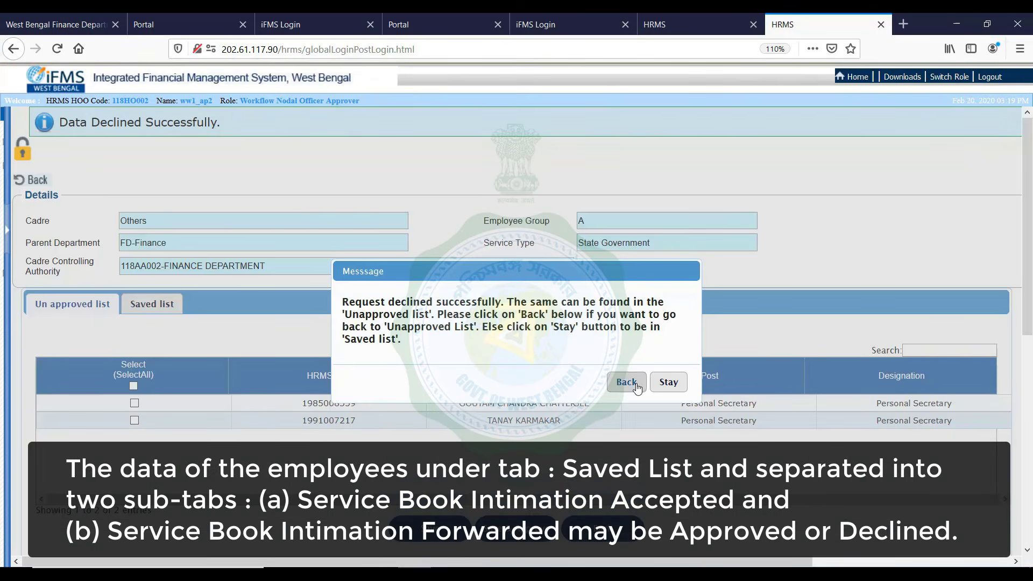
# Approve the one remaining employee from the Saved list
pyautogui.click(627, 382)
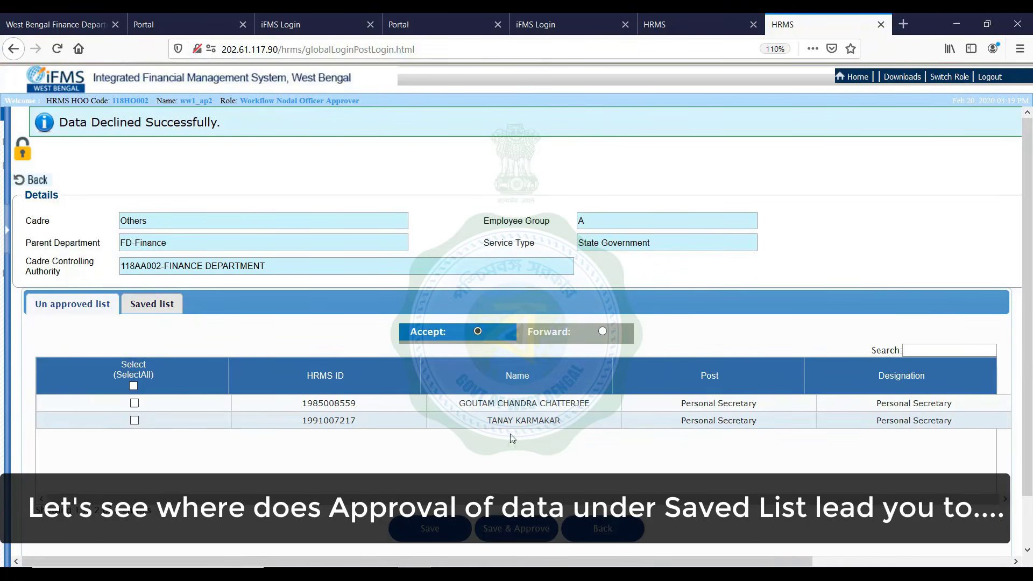
pyautogui.click(153, 299)
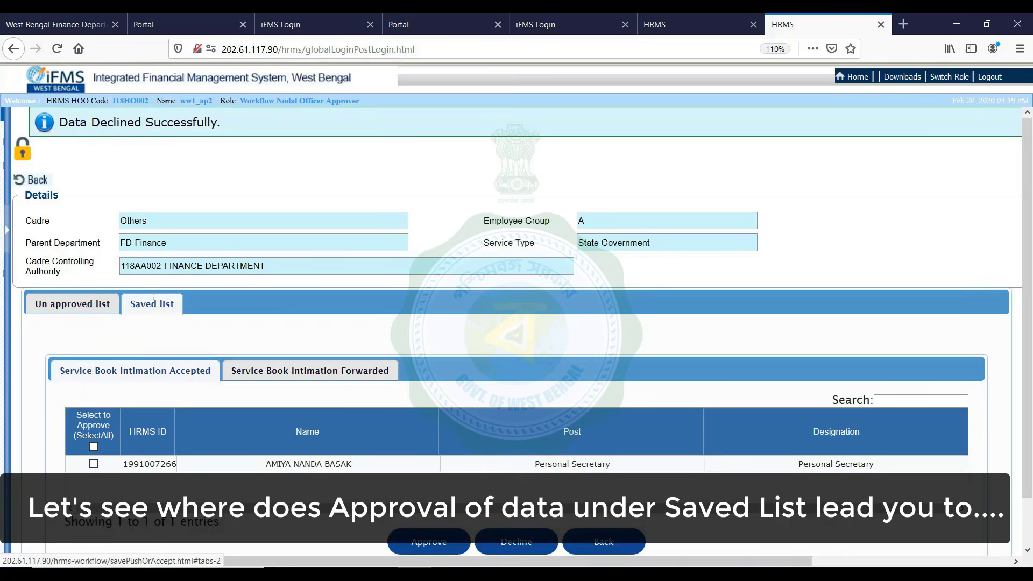
pyautogui.click(93, 463)
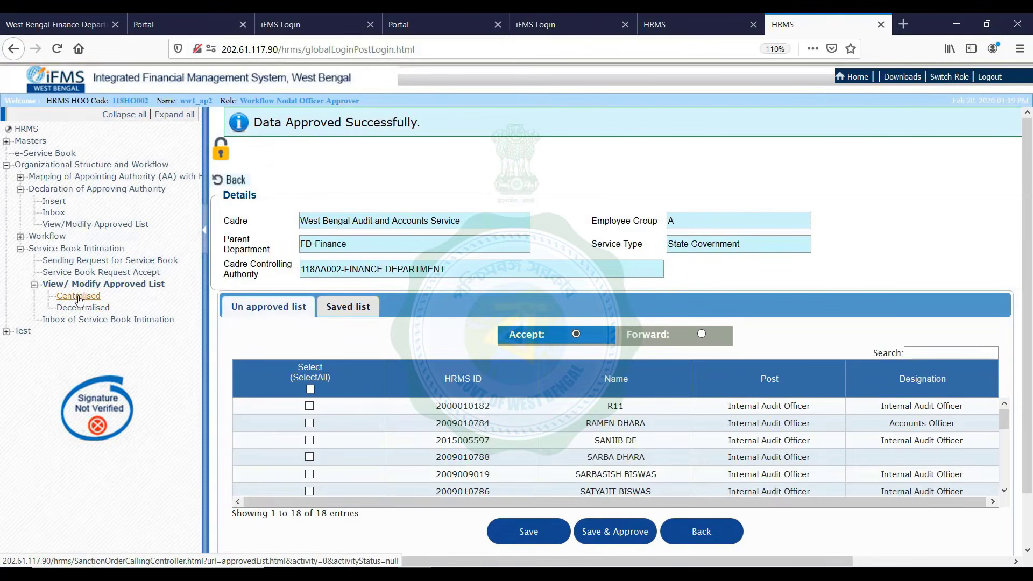
# Open the Decentralised approved list and collapse the navigation tree to widen it
pyautogui.click(78, 308)
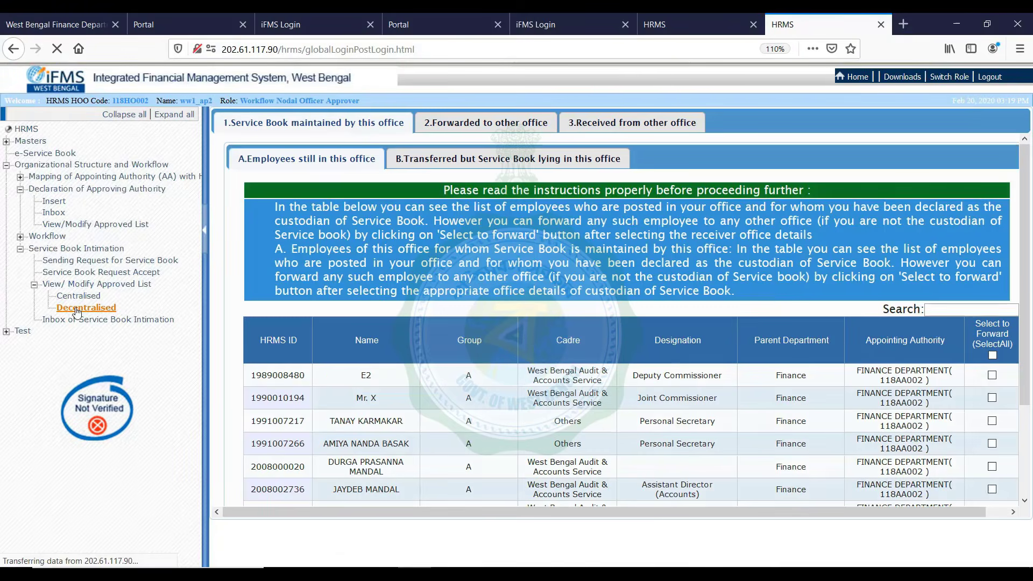
pyautogui.doubleClick(205, 236)
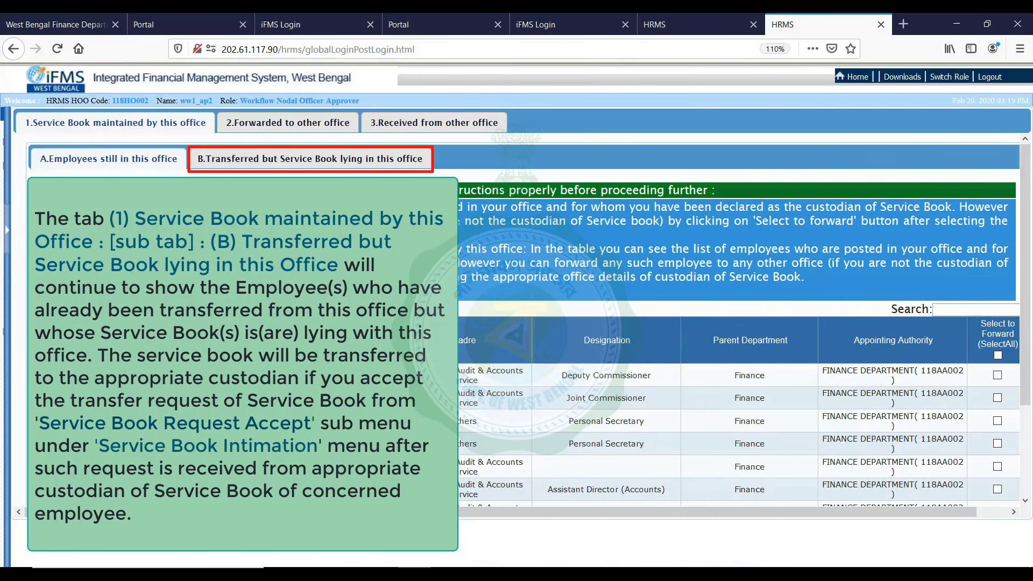
# View transferred employees whose service book stays here, then return to the HRMS home page
pyautogui.click(229, 169)
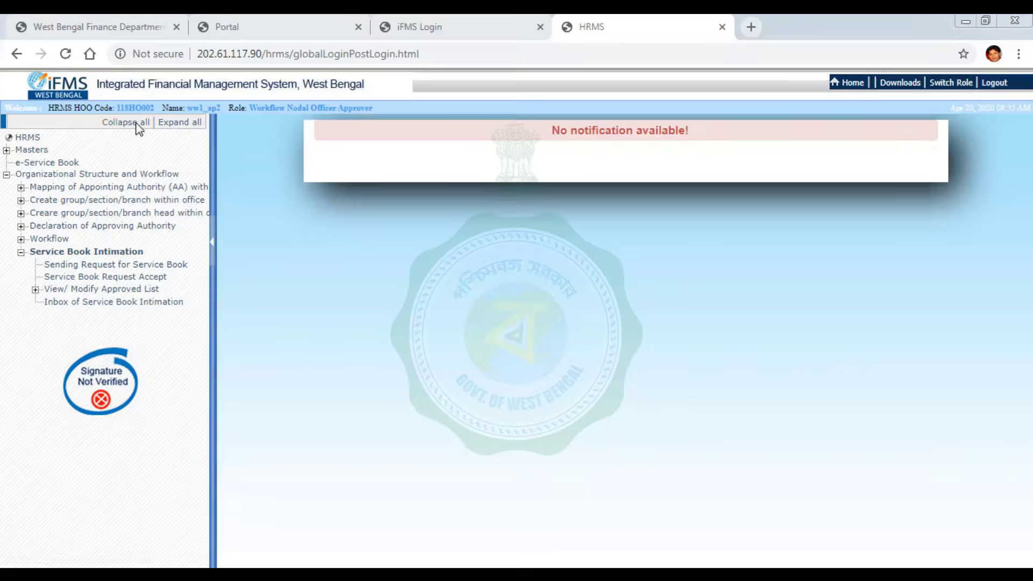
pyautogui.click(141, 123)
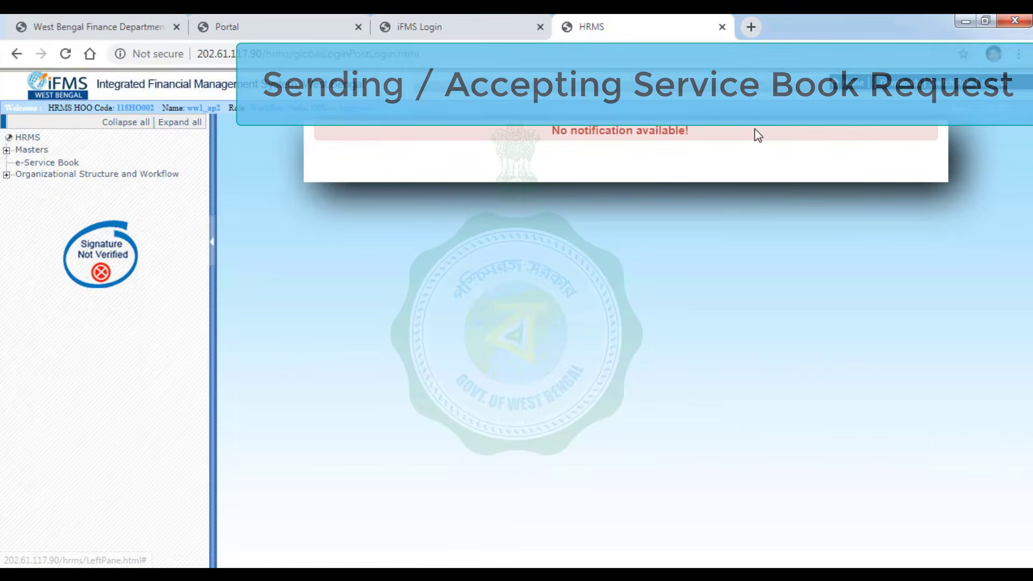
# Navigate via Organizational Structure and Workflow to the Workflow Chain Creation page
pyautogui.click(8, 176)
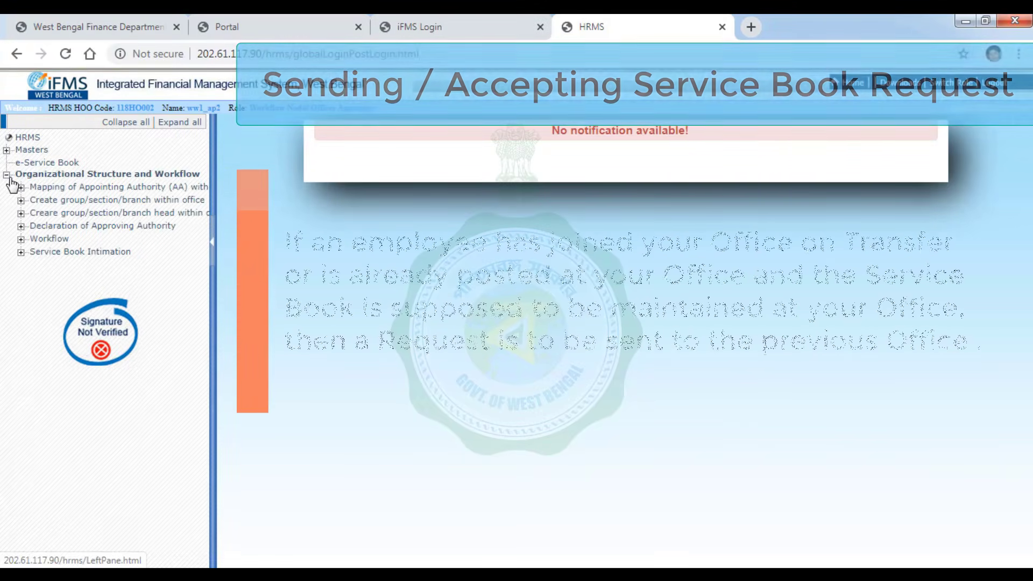
pyautogui.click(21, 252)
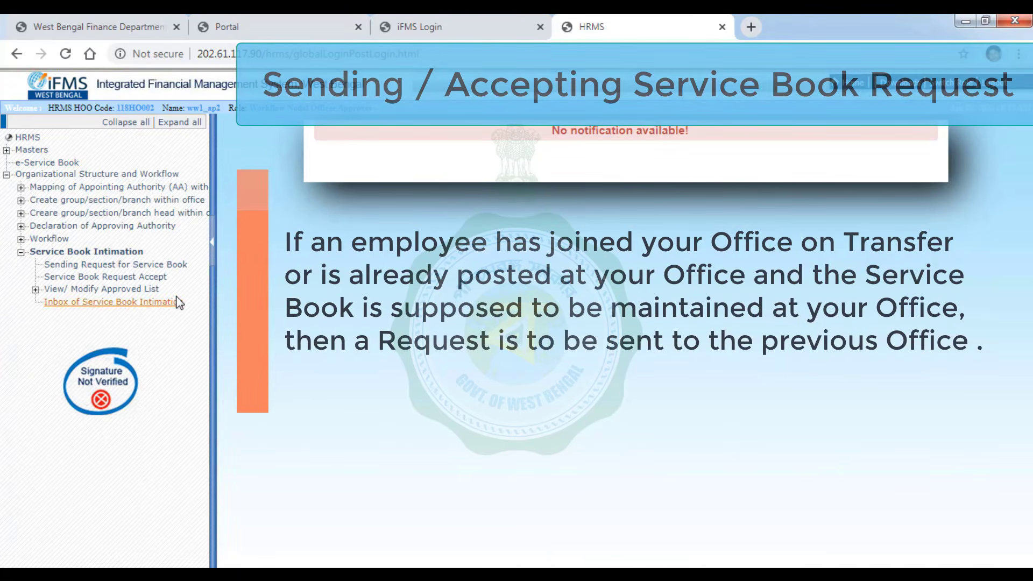
pyautogui.click(188, 270)
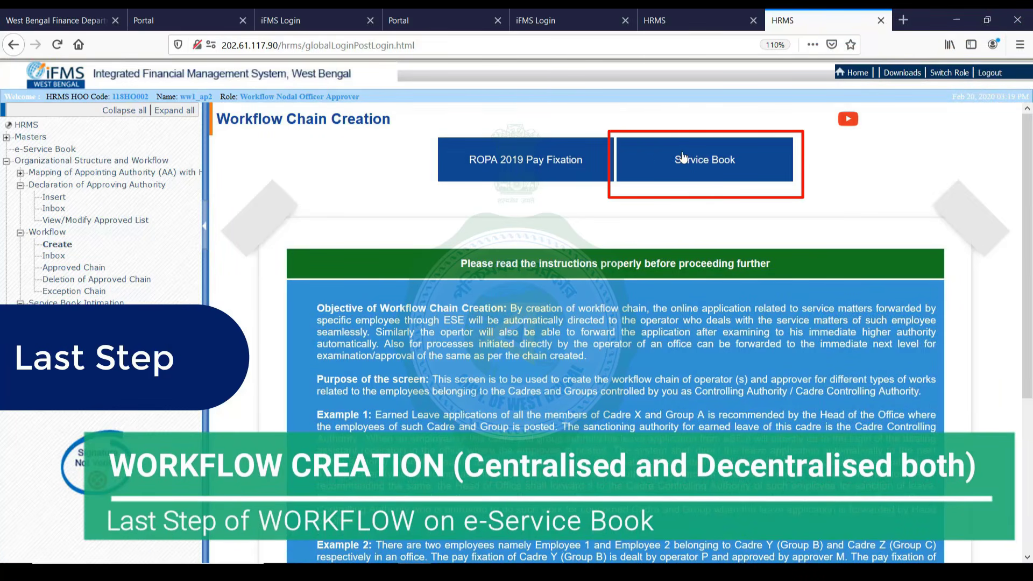
# Save a new Service Book workflow chain named 'Service Boo1' and continue to employee parameters
pyautogui.click(713, 161)
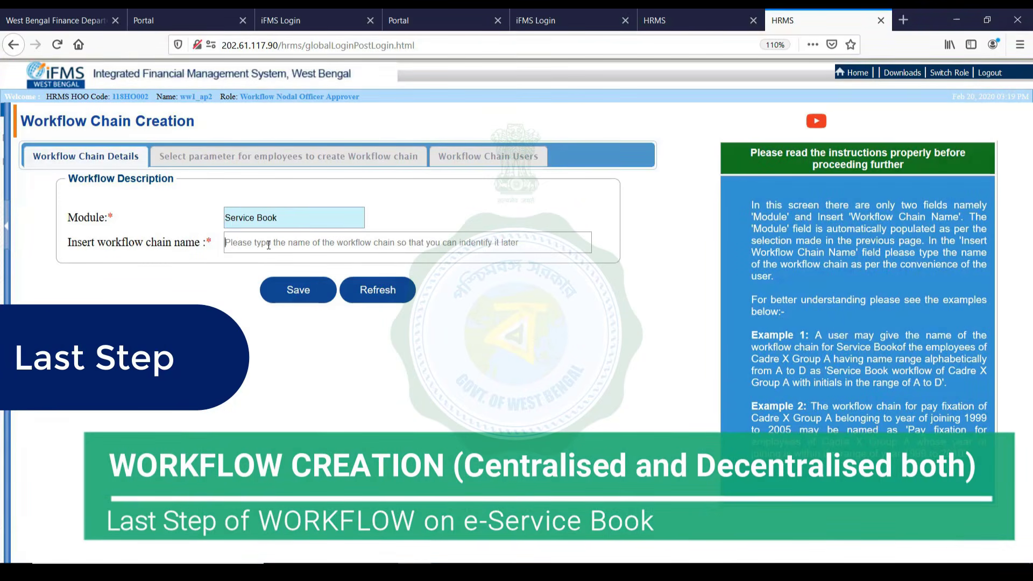
pyautogui.write('Se')
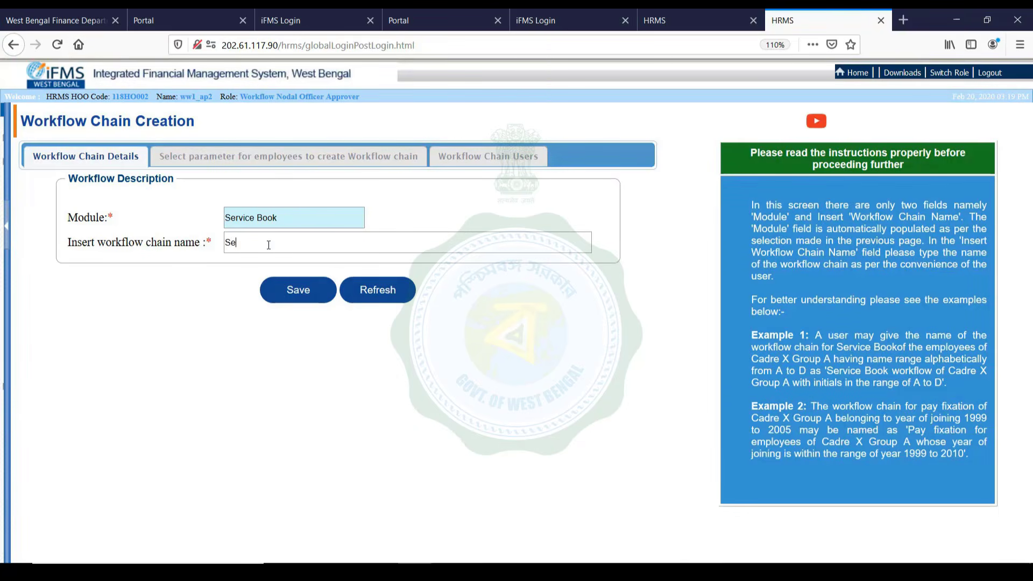
pyautogui.write('rvice B')
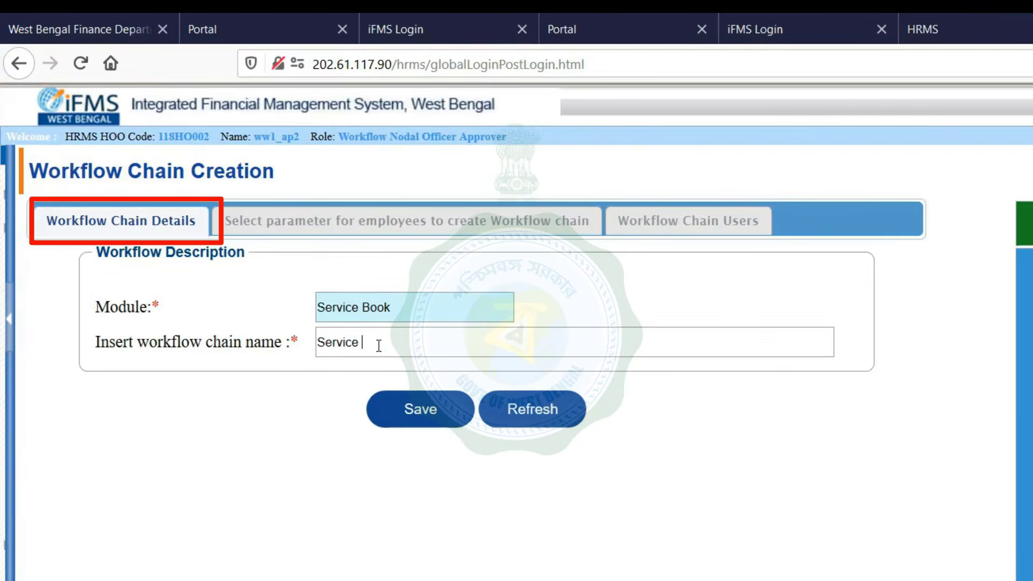
pyautogui.write('oo1')
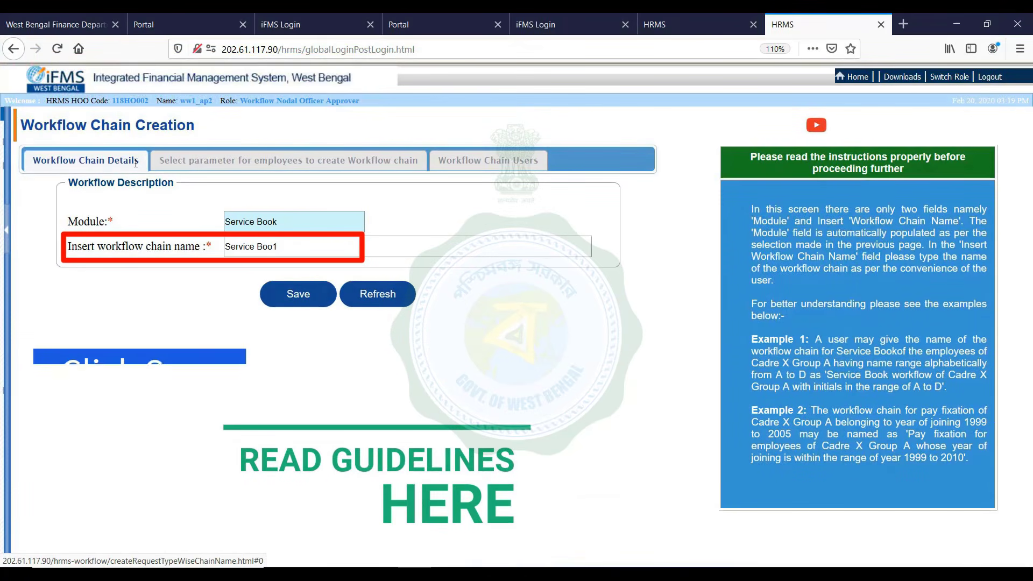
pyautogui.click(294, 290)
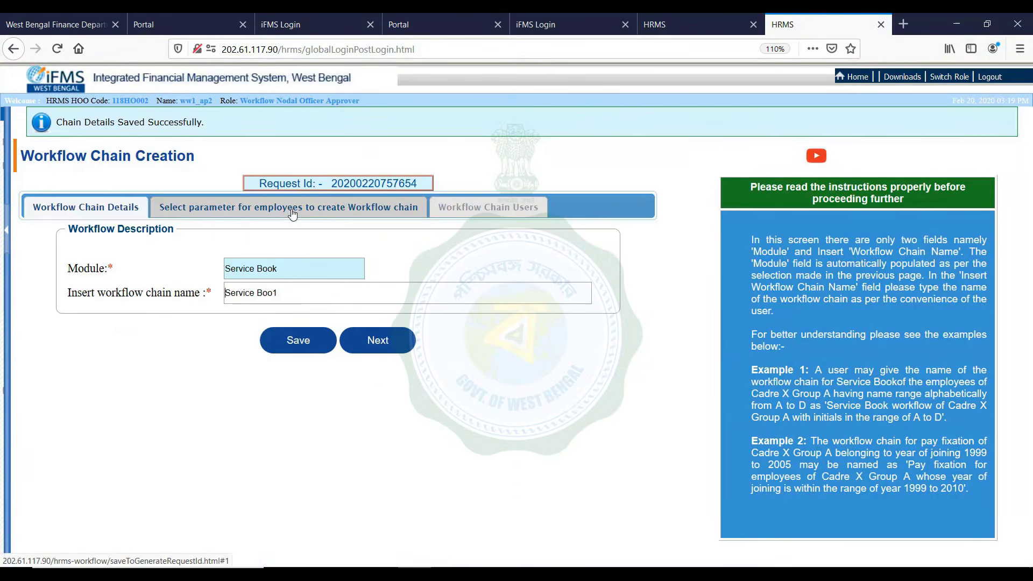
pyautogui.click(377, 339)
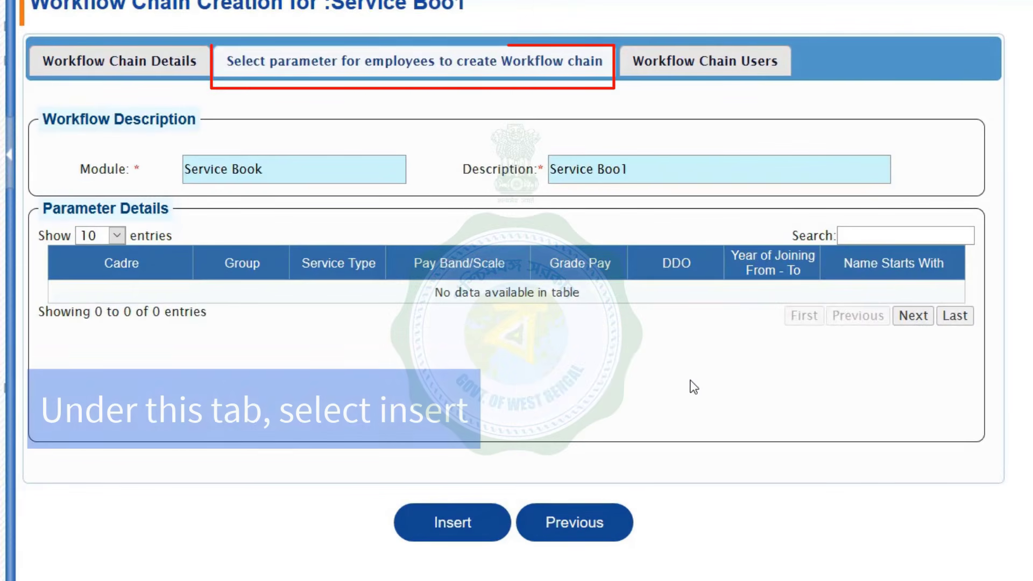
# Insert a new parameter set with cadre Excise Constable and group C
pyautogui.click(443, 525)
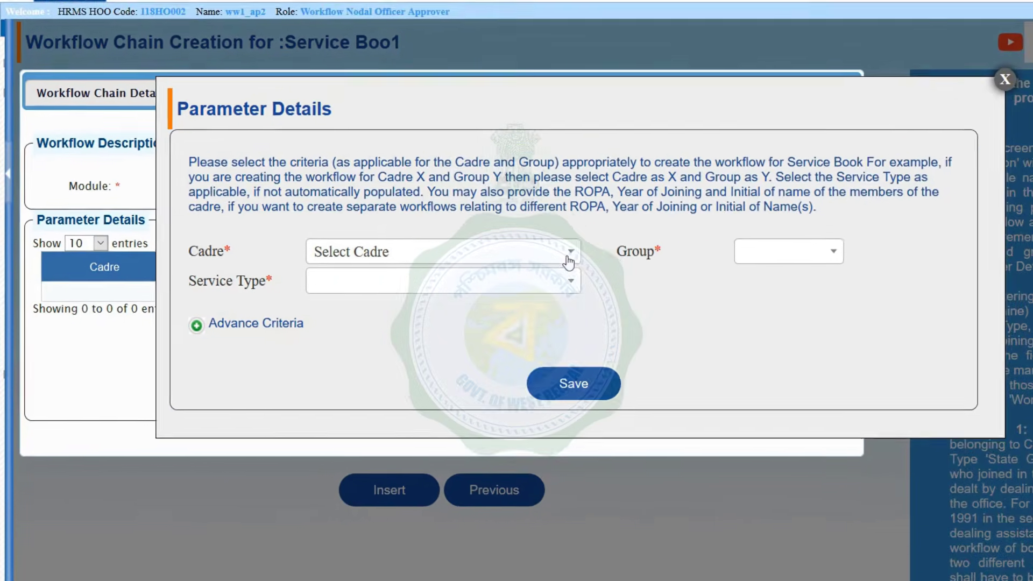
pyautogui.click(569, 263)
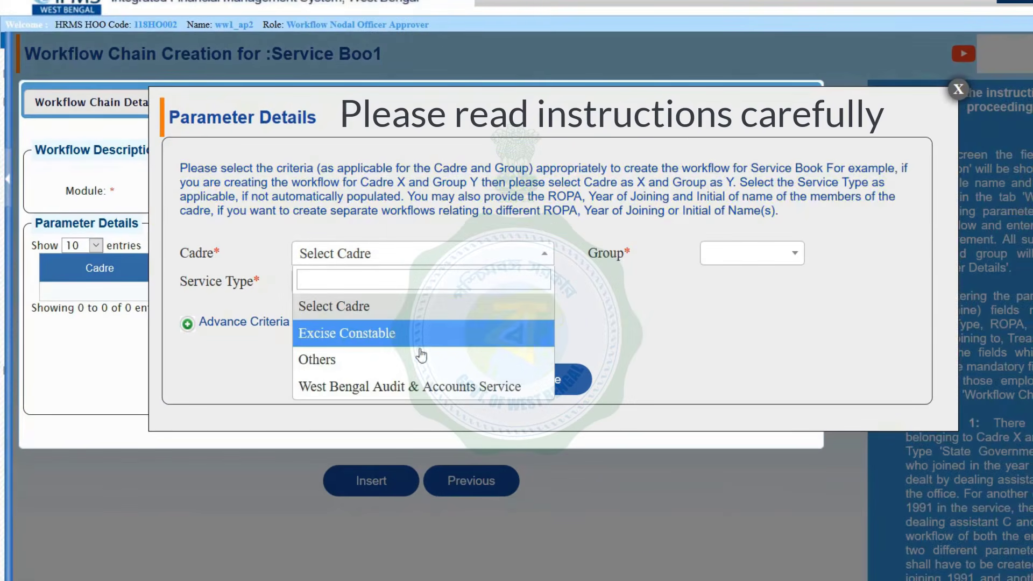
pyautogui.click(416, 366)
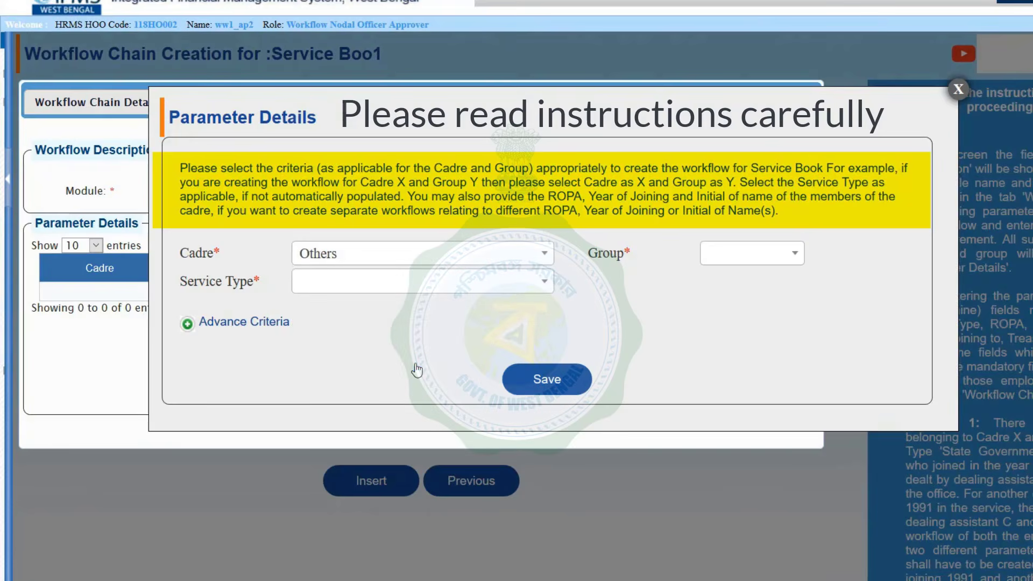
pyautogui.click(545, 253)
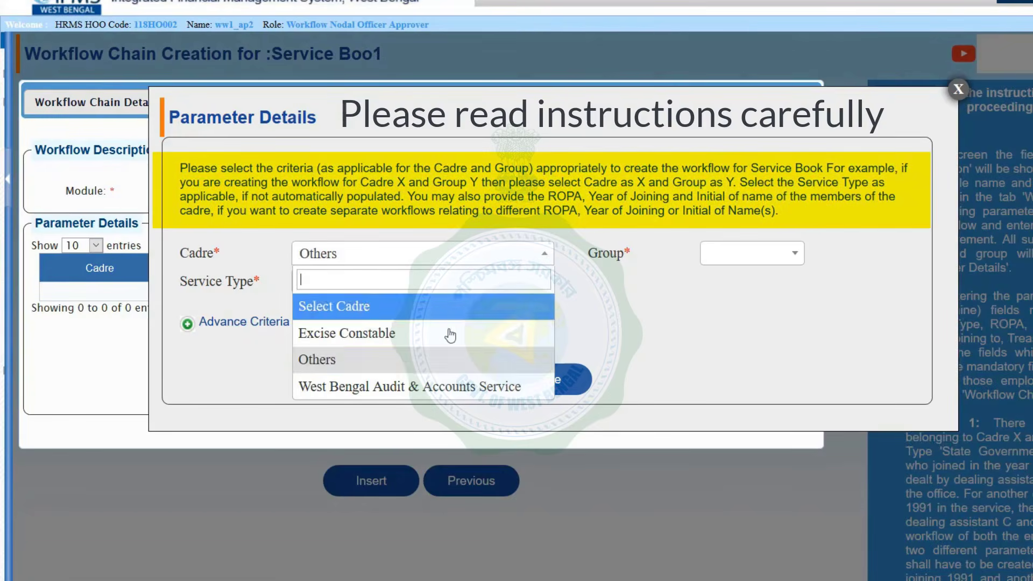
pyautogui.click(409, 333)
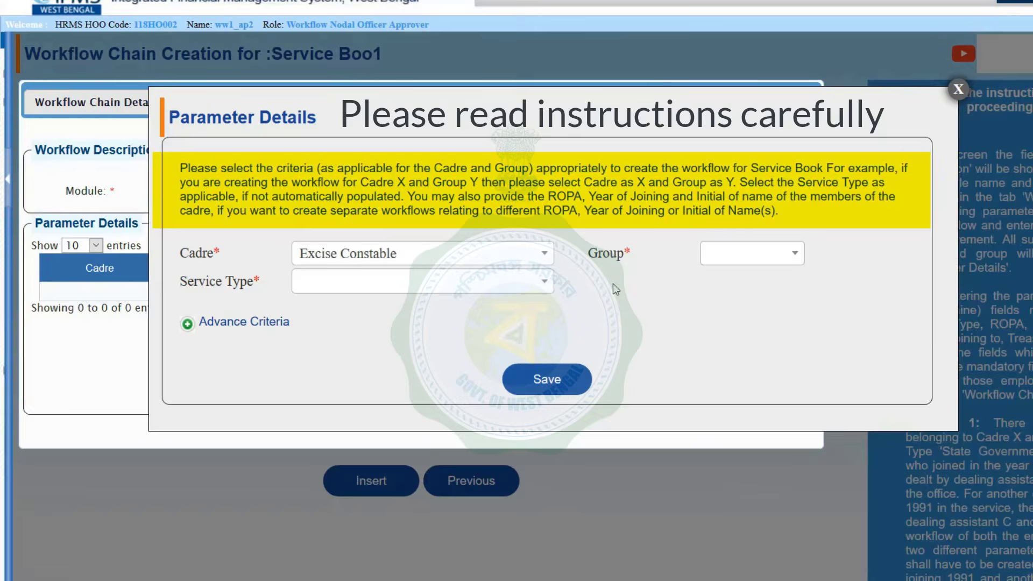
pyautogui.click(796, 257)
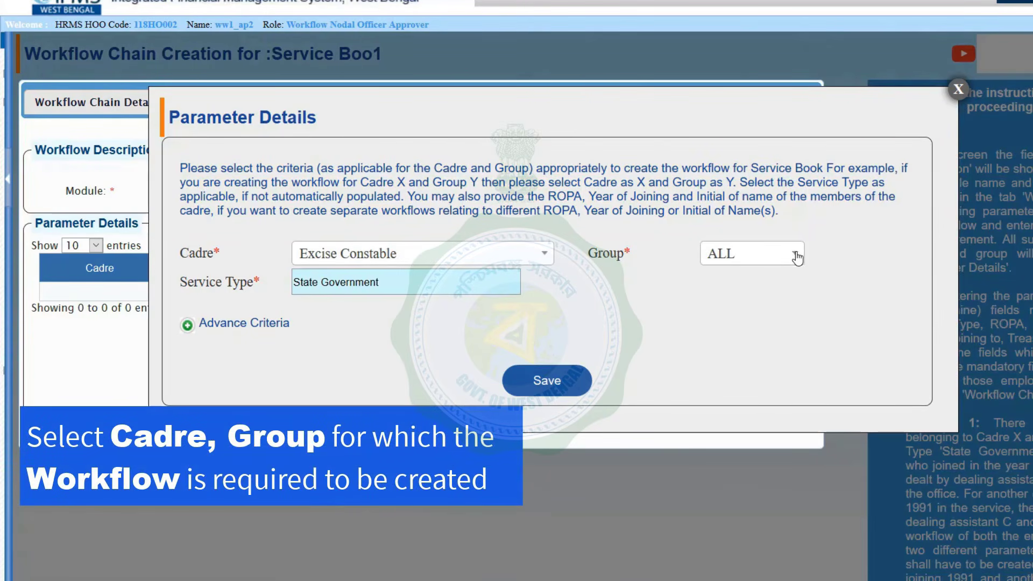
pyautogui.click(795, 257)
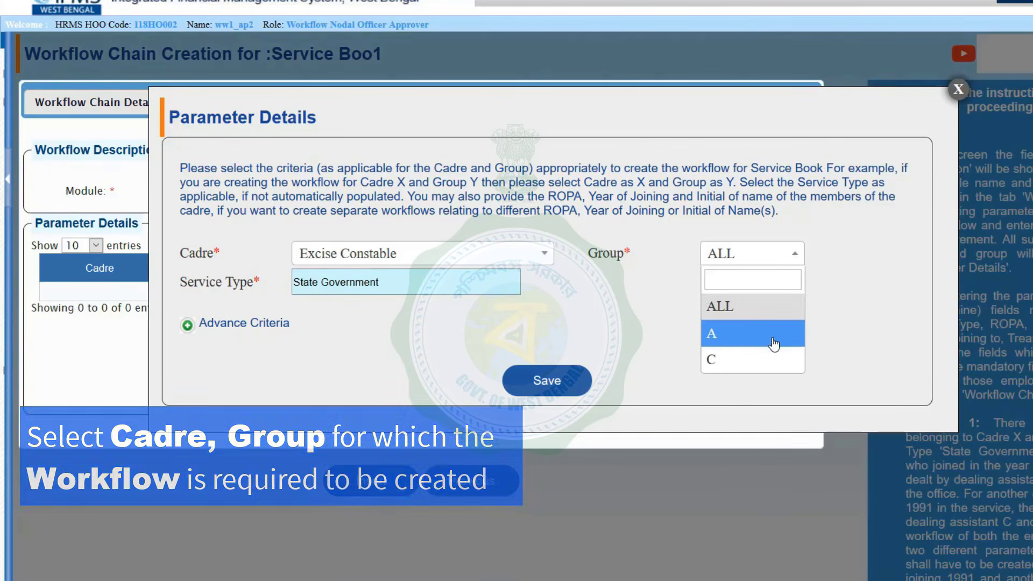
pyautogui.click(766, 359)
# Check the Advance Criteria ROPA list, which is empty, then save the parameter details
pyautogui.click(245, 326)
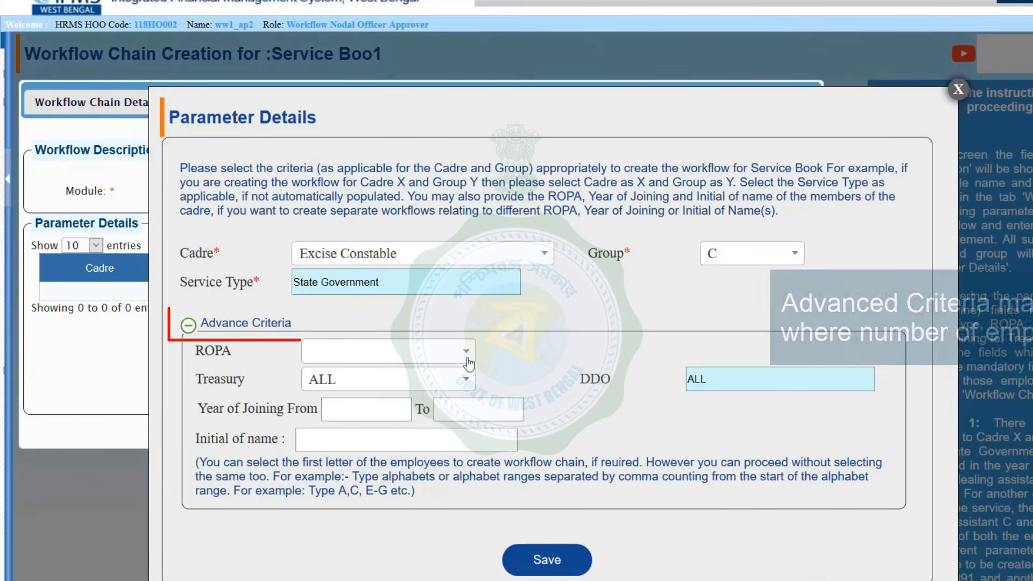
pyautogui.scroll(-3, 468, 364)
pyautogui.click(467, 354)
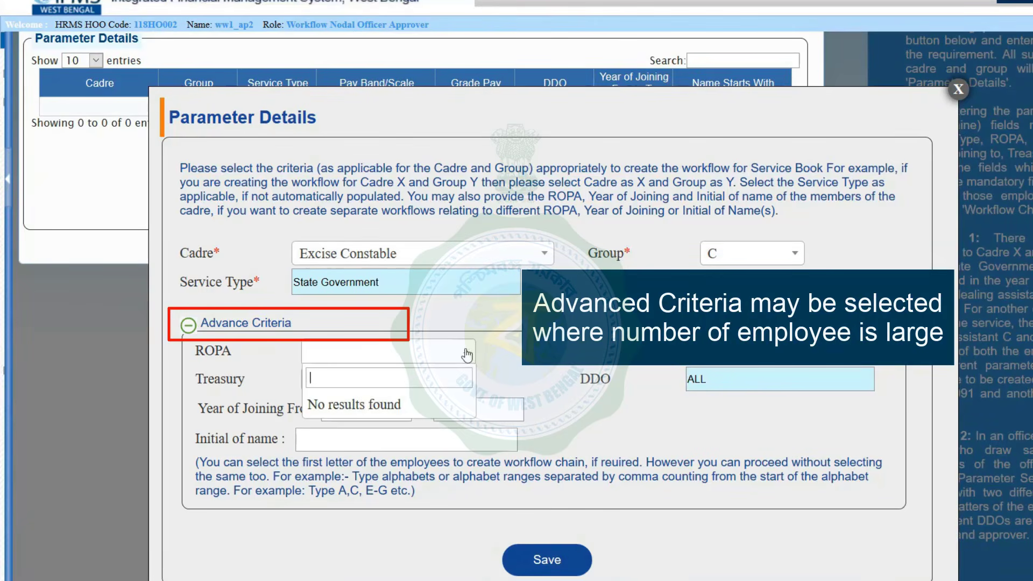
pyautogui.click(467, 354)
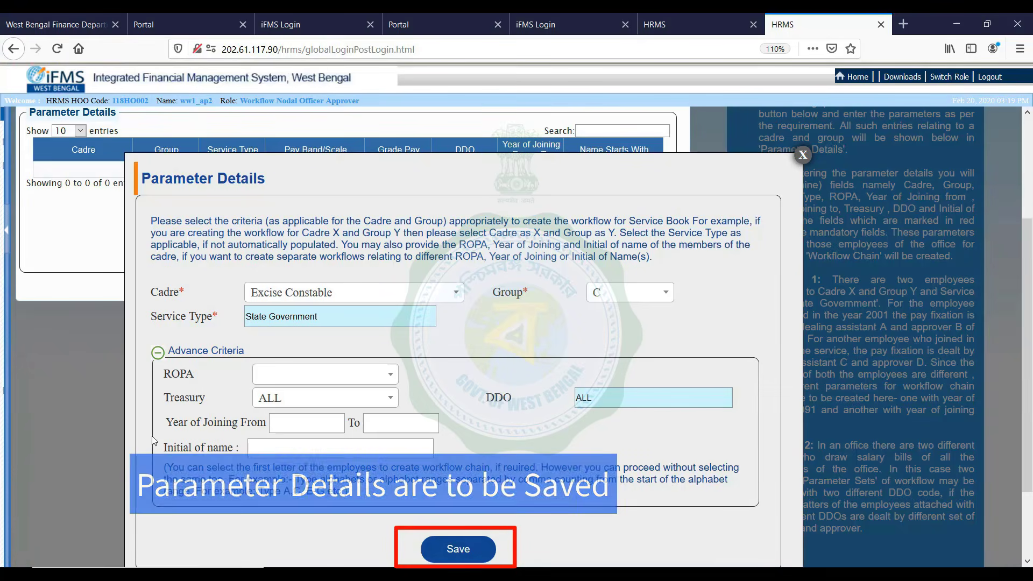
pyautogui.click(458, 549)
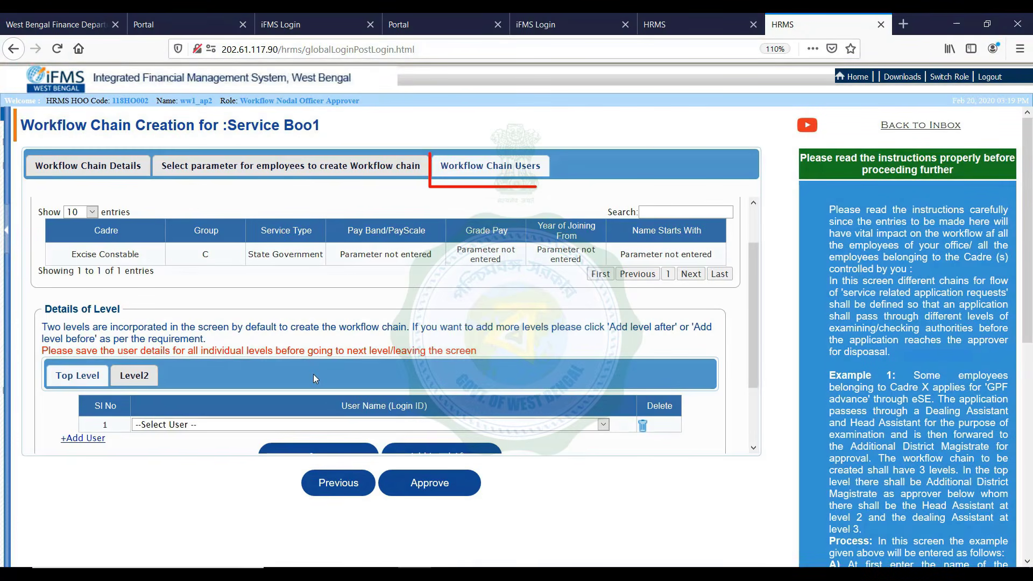
# Review the Top Level and Level2 user levels, stay on Top Level, and open the HRMS menu tree
pyautogui.scroll(-3, 367, 378)
pyautogui.scroll(3, 368, 384)
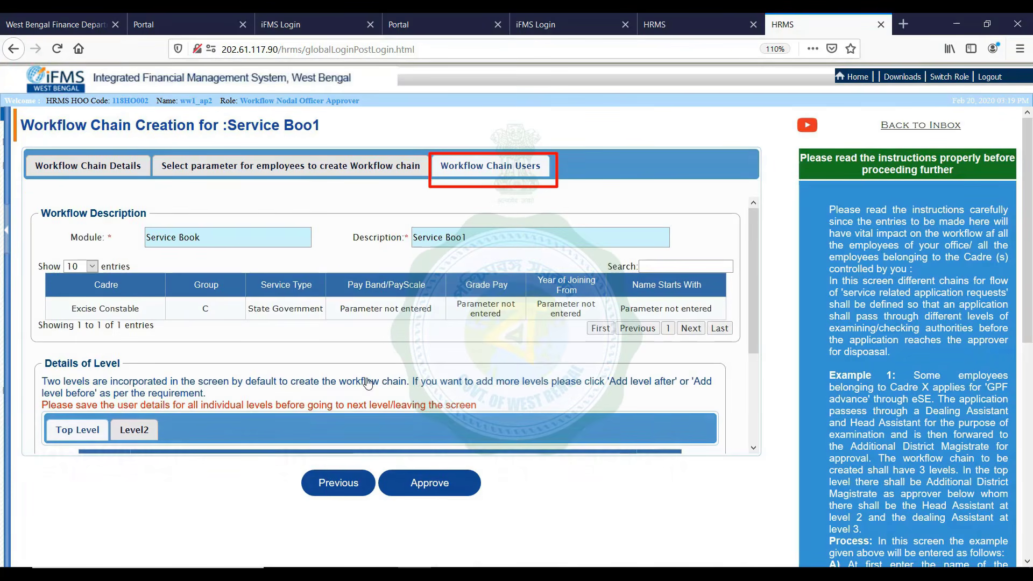
pyautogui.scroll(-3, 369, 383)
pyautogui.scroll(3, 368, 383)
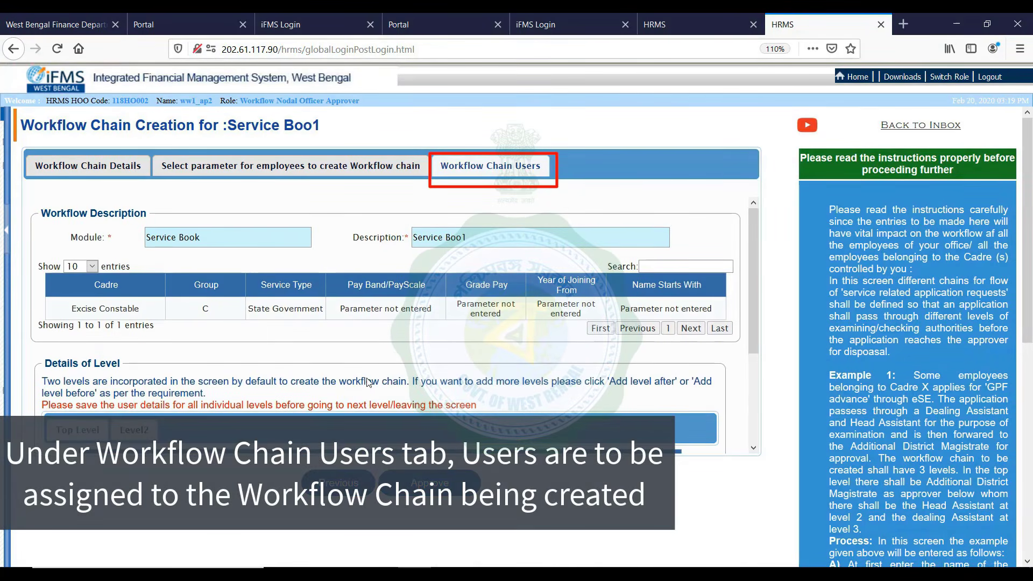
pyautogui.scroll(-1, 367, 378)
pyautogui.scroll(-2, 368, 378)
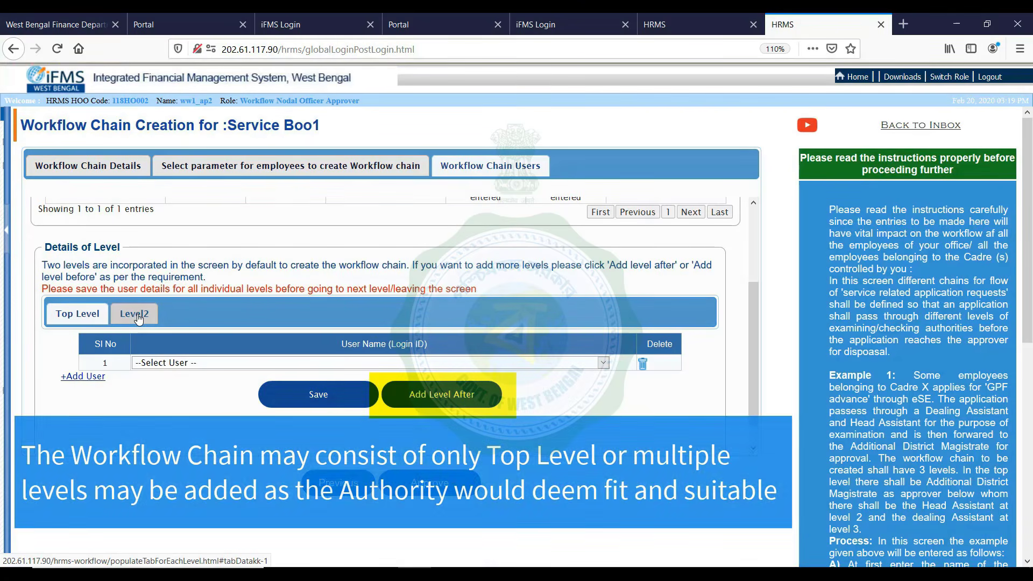
pyautogui.click(139, 317)
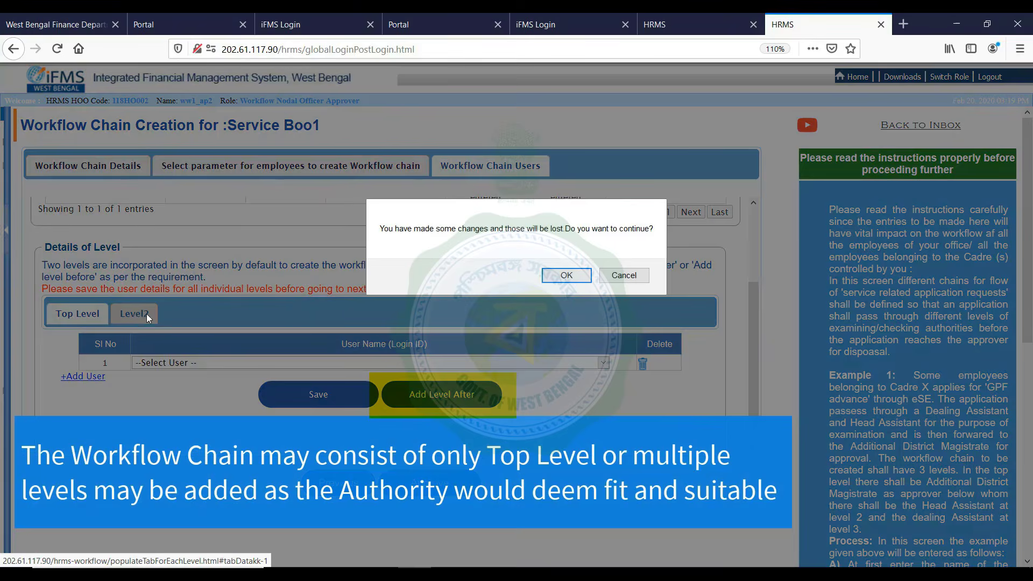
pyautogui.click(617, 280)
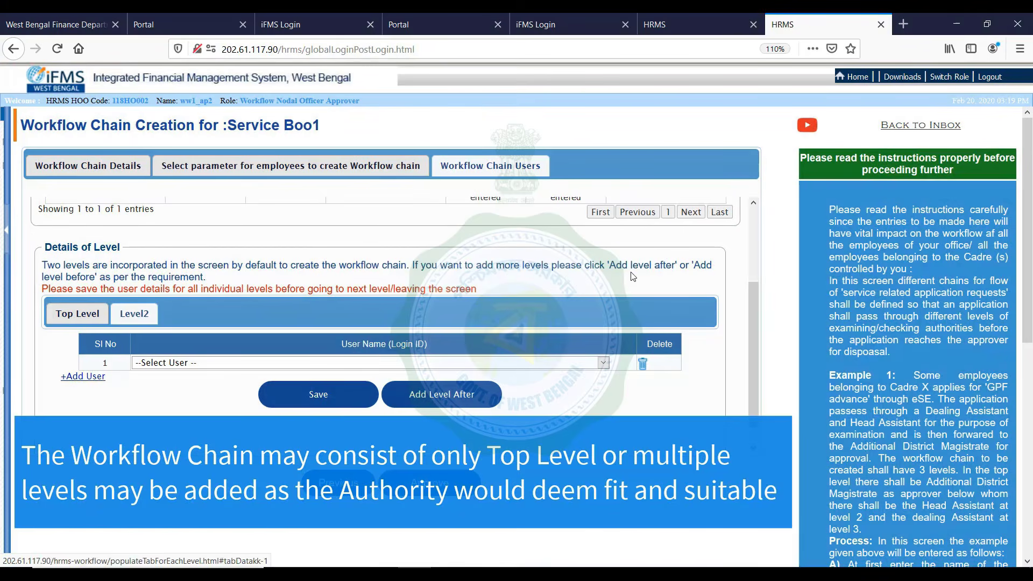
pyautogui.click(7, 231)
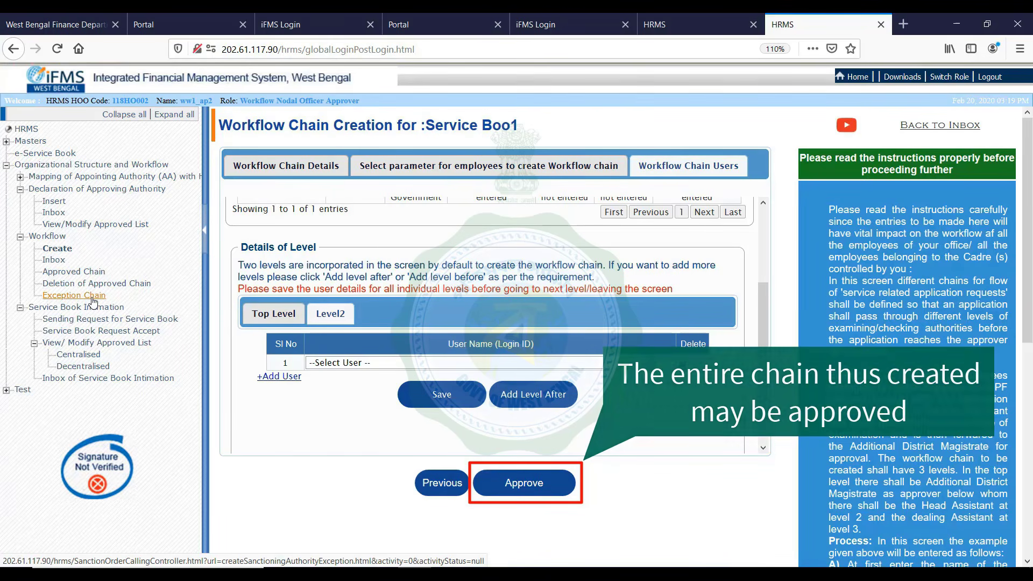
# Create a Service Book exception chain named 'Service Book 1', save it, and move to HRMS IDs
pyautogui.click(93, 302)
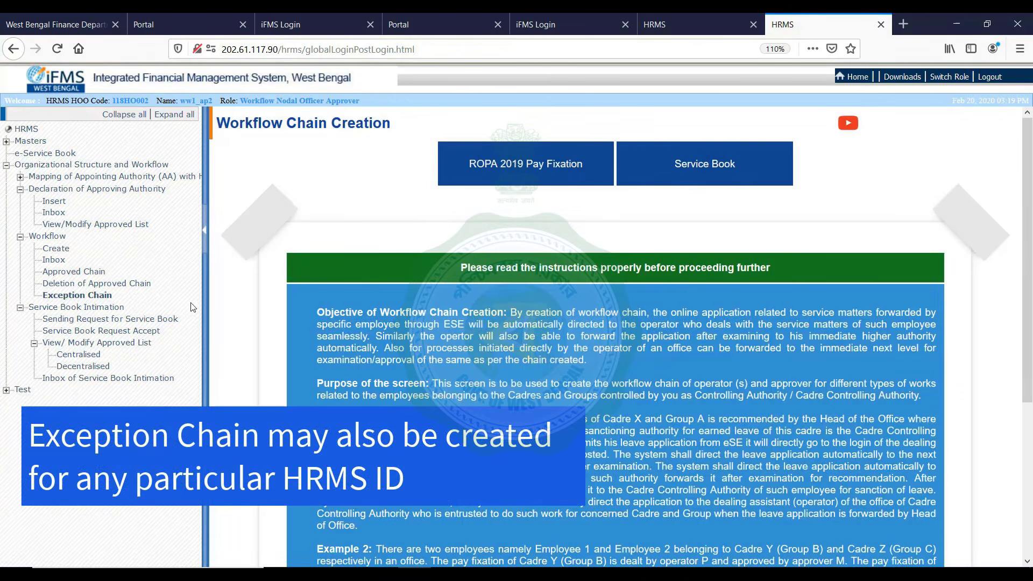
pyautogui.click(661, 166)
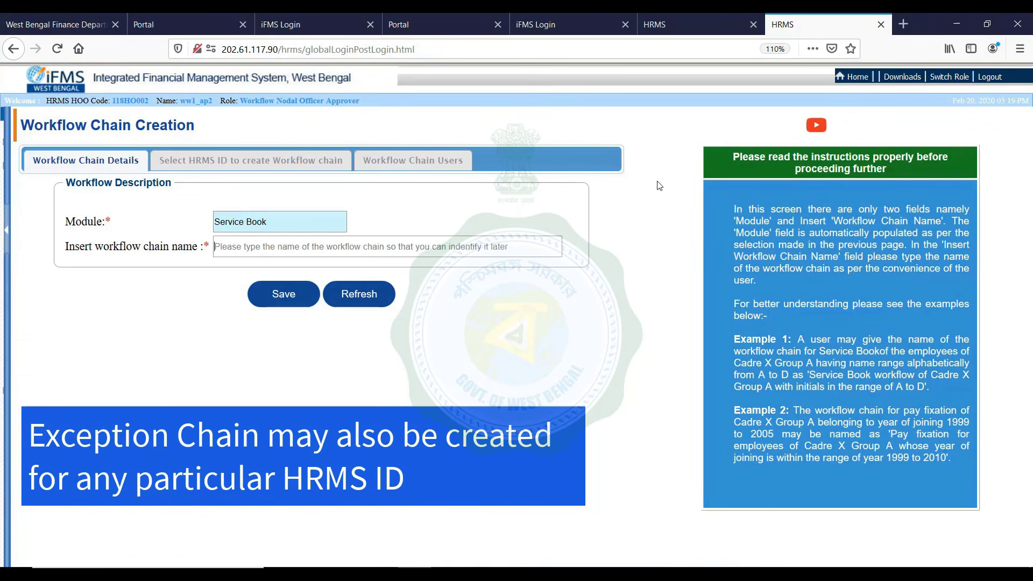
pyautogui.write('Serv')
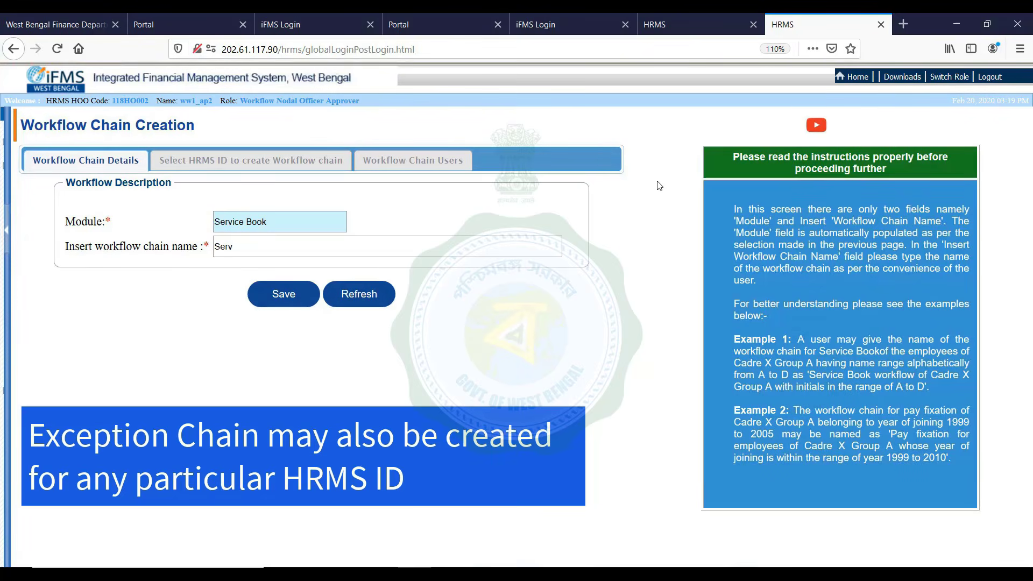
pyautogui.write('ice Book 1')
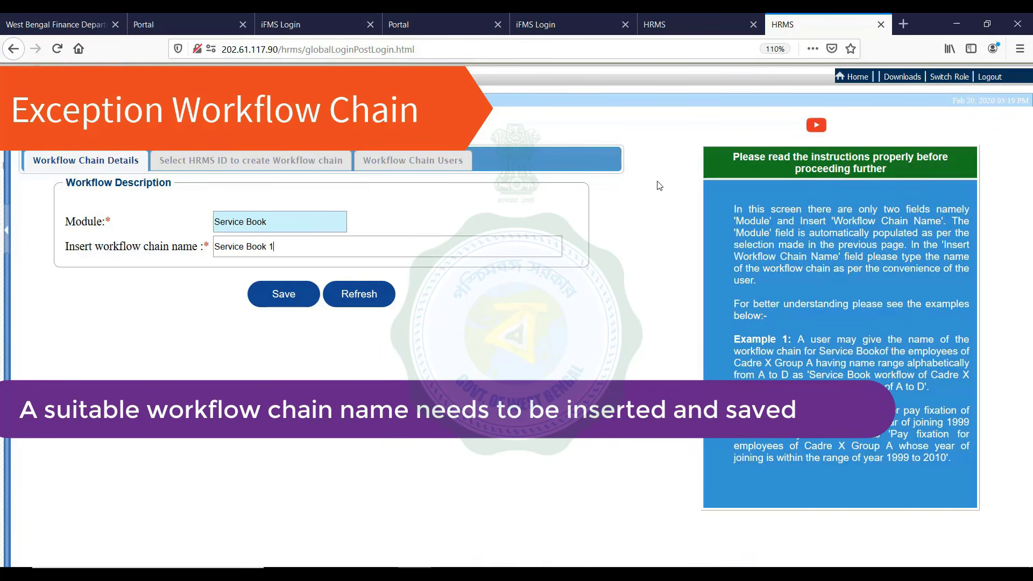
pyautogui.click(289, 301)
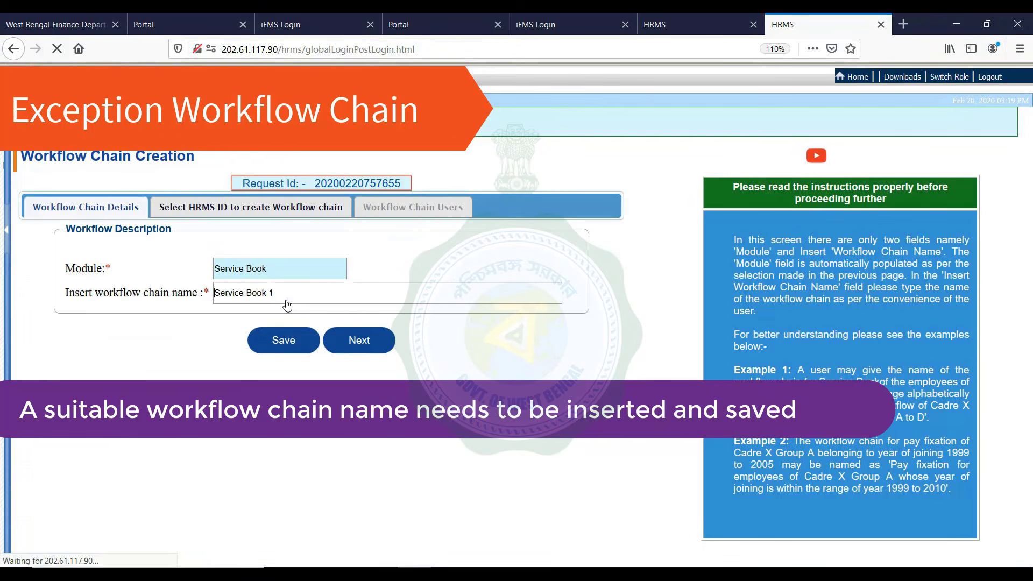
pyautogui.click(232, 209)
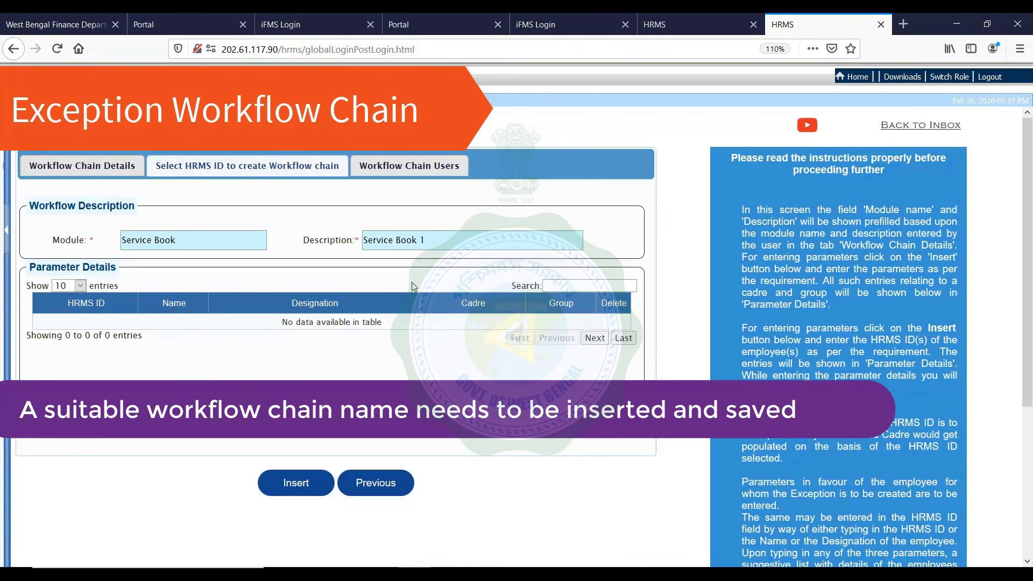
# Add the Assistant Director (Accounts) employee's HRMS ID as the chain's parameter and save it
pyautogui.click(301, 482)
pyautogui.click(477, 245)
pyautogui.write('joyd')
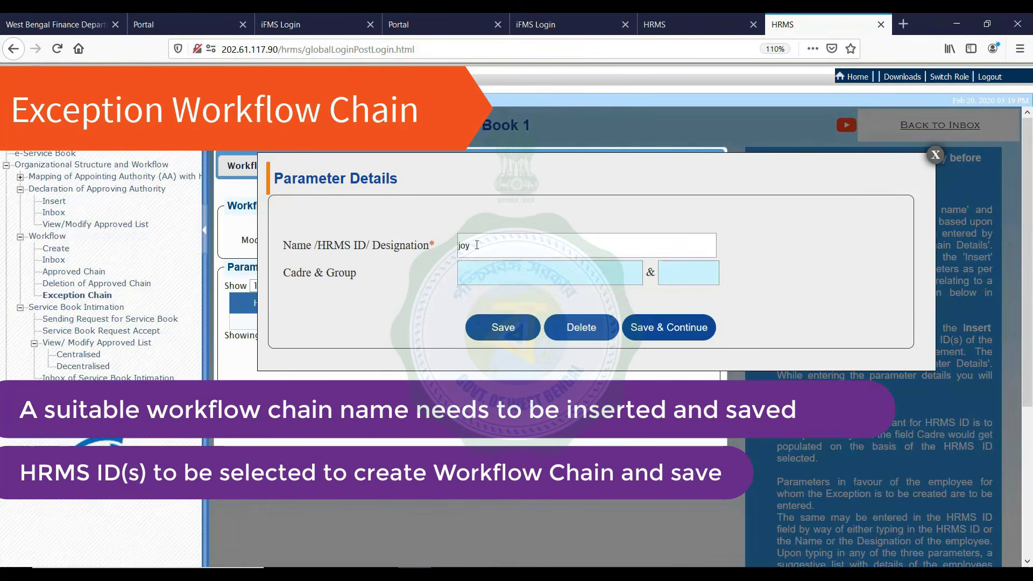
pyautogui.click(205, 238)
pyautogui.click(372, 264)
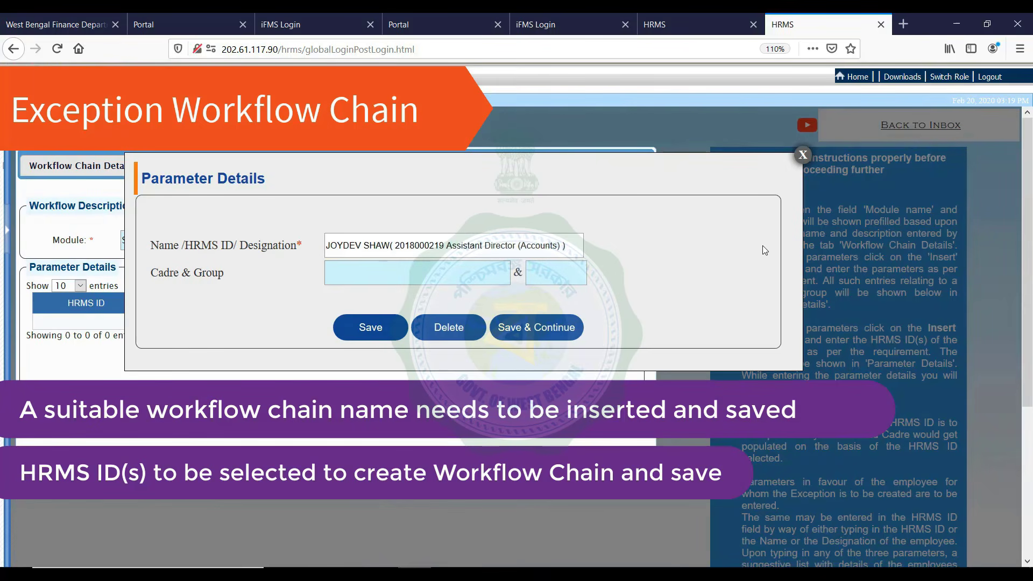
pyautogui.click(370, 327)
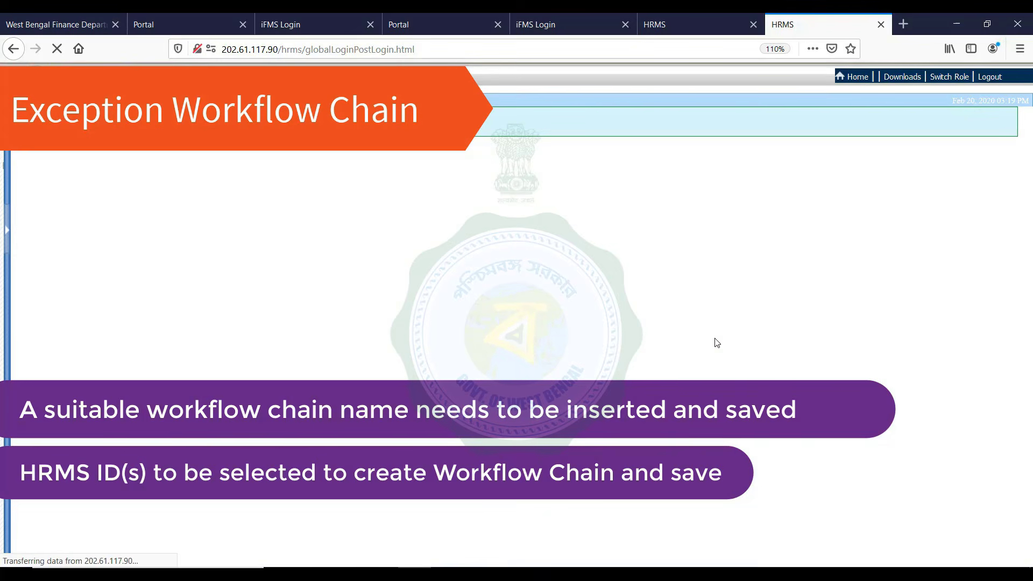
# View the users available for Top Level without assigning anyone, then show the navigation tree again
pyautogui.scroll(-3, 492, 358)
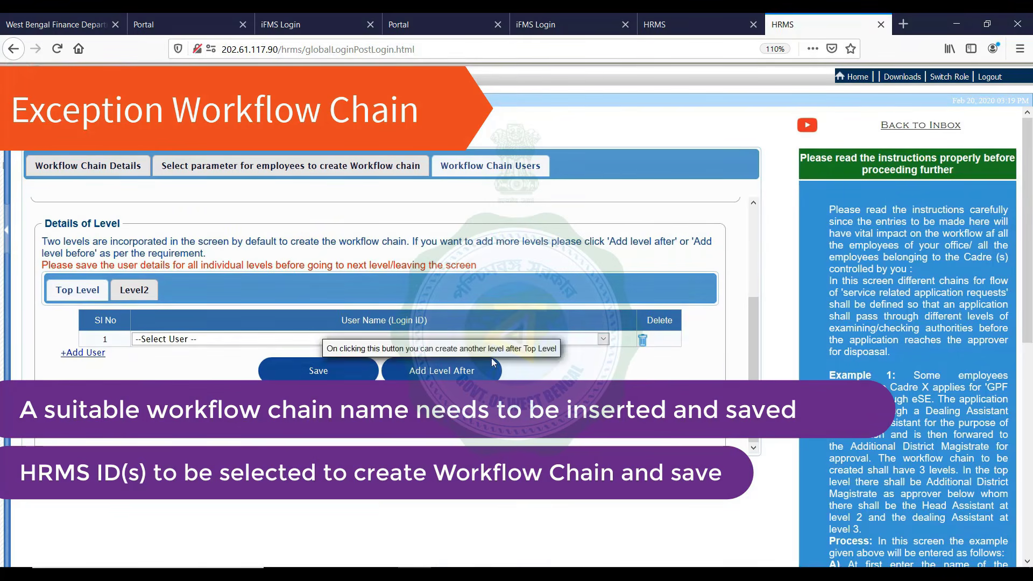
pyautogui.scroll(5, 488, 342)
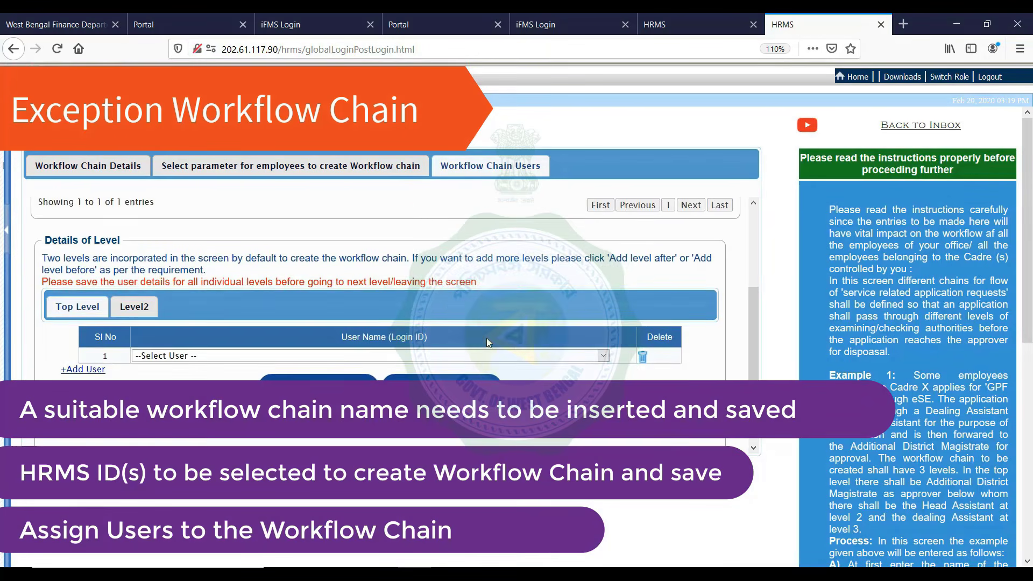
pyautogui.scroll(-5, 488, 342)
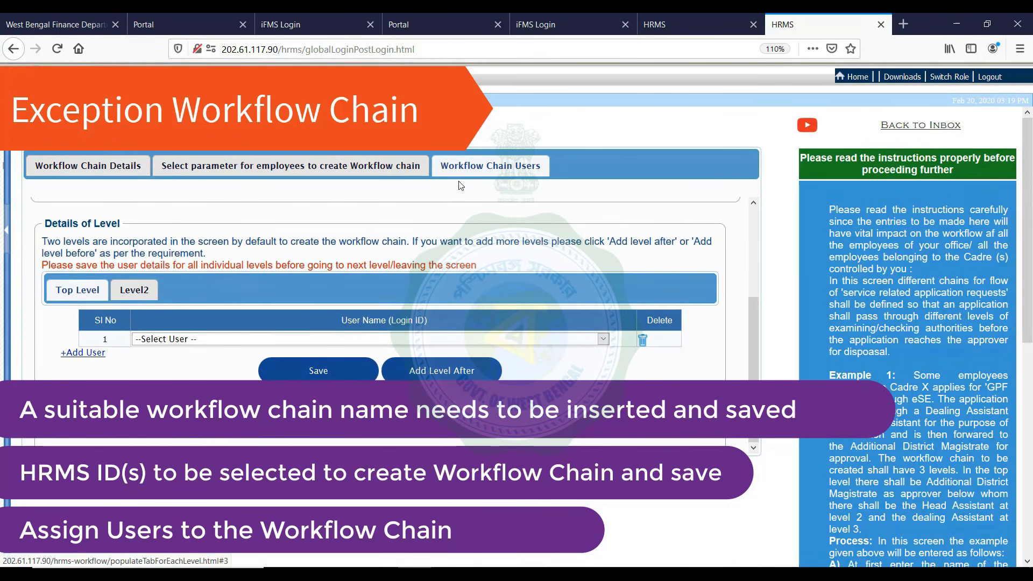
pyautogui.click(603, 339)
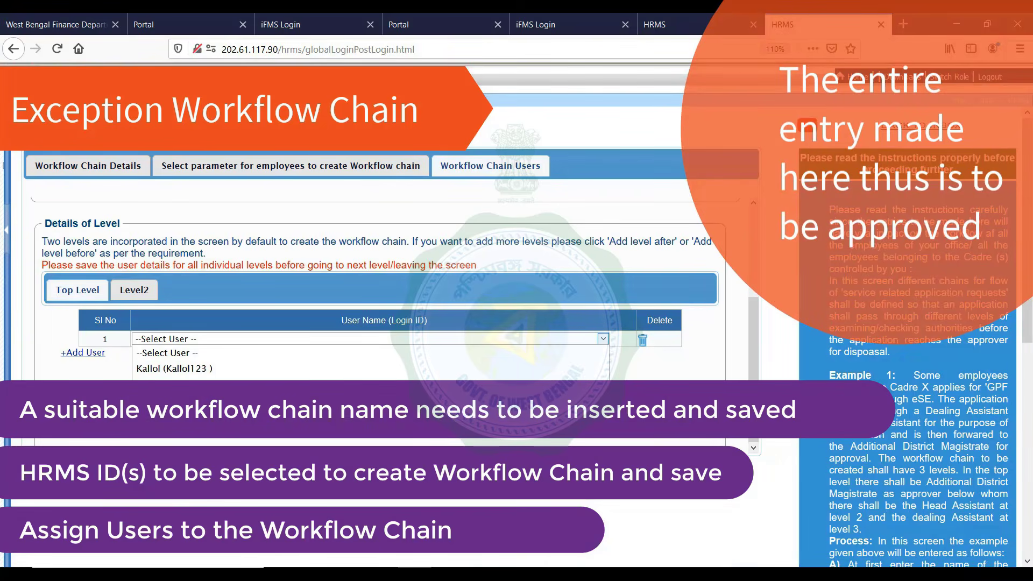
pyautogui.press('Escape')
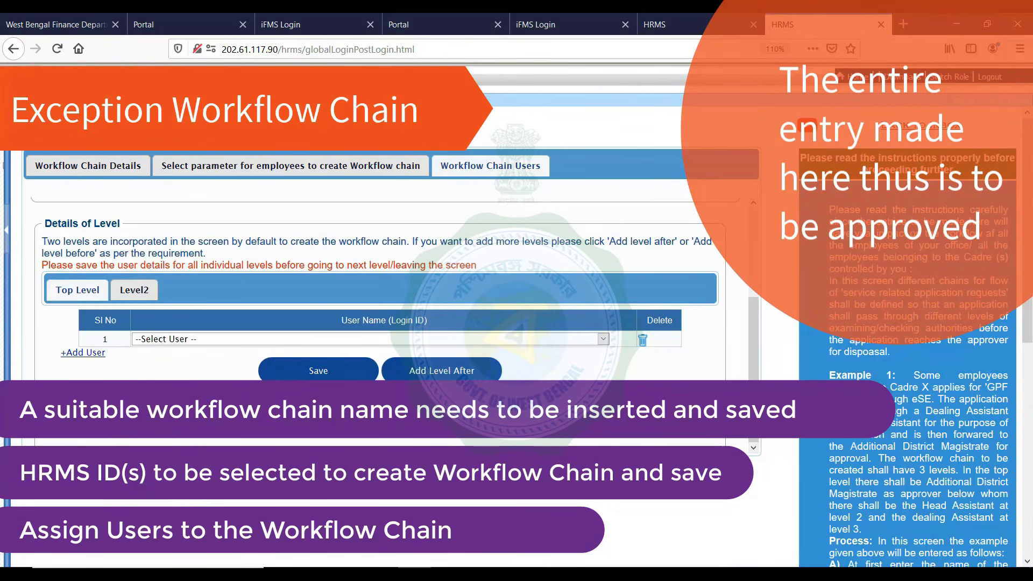
pyautogui.click(6, 230)
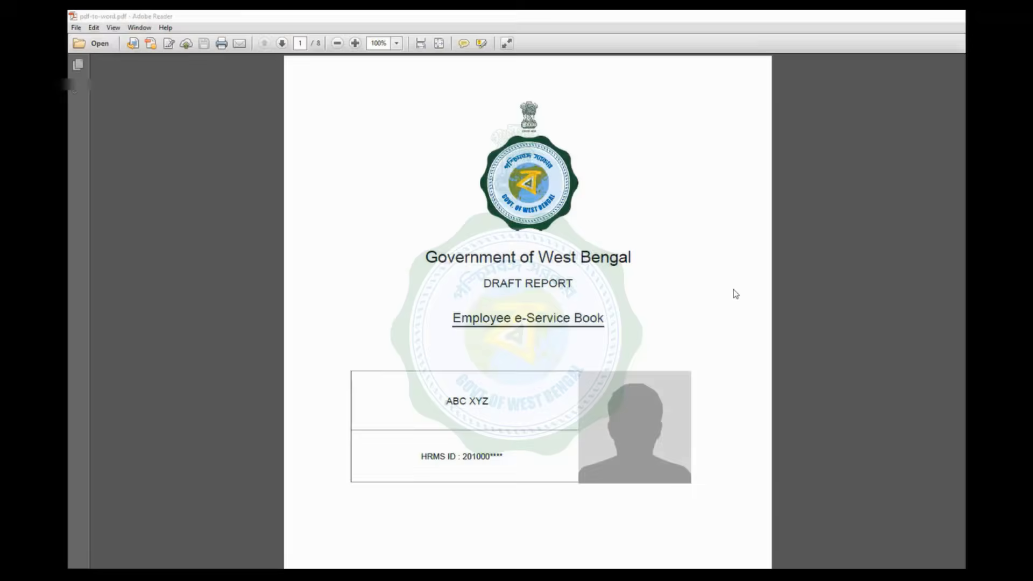
# Page through the e-Service Book PDF from the cover to the Promotion History on page 4
pyautogui.scroll(-3, 735, 294)
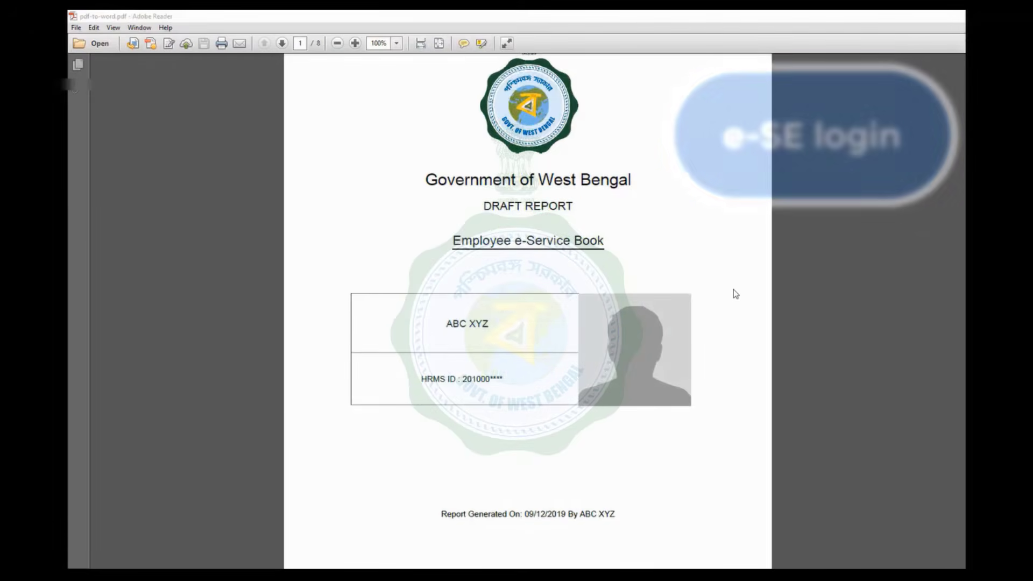
pyautogui.scroll(-15, 736, 293)
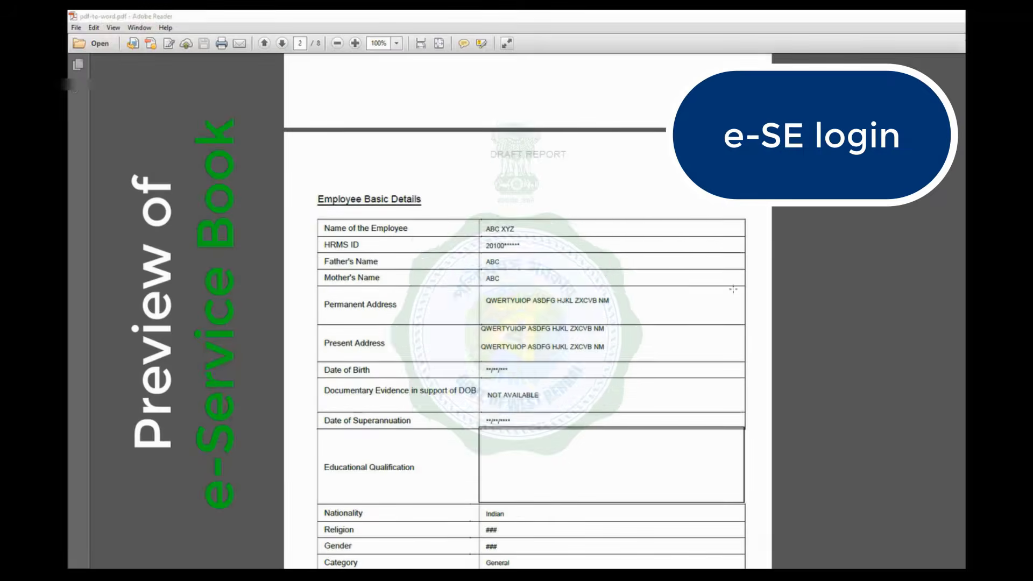
pyautogui.scroll(-15, 732, 290)
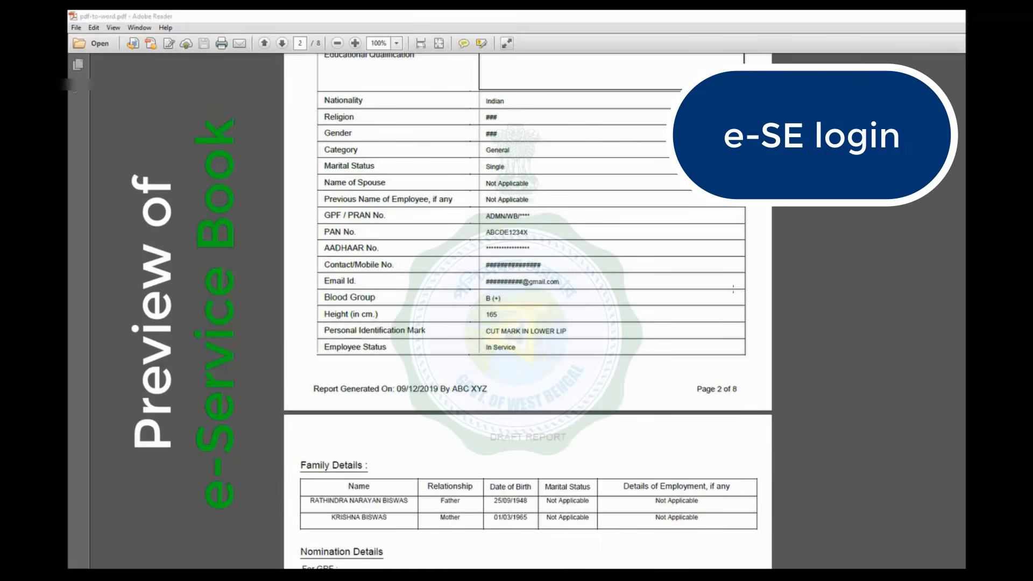
pyautogui.scroll(-15, 733, 289)
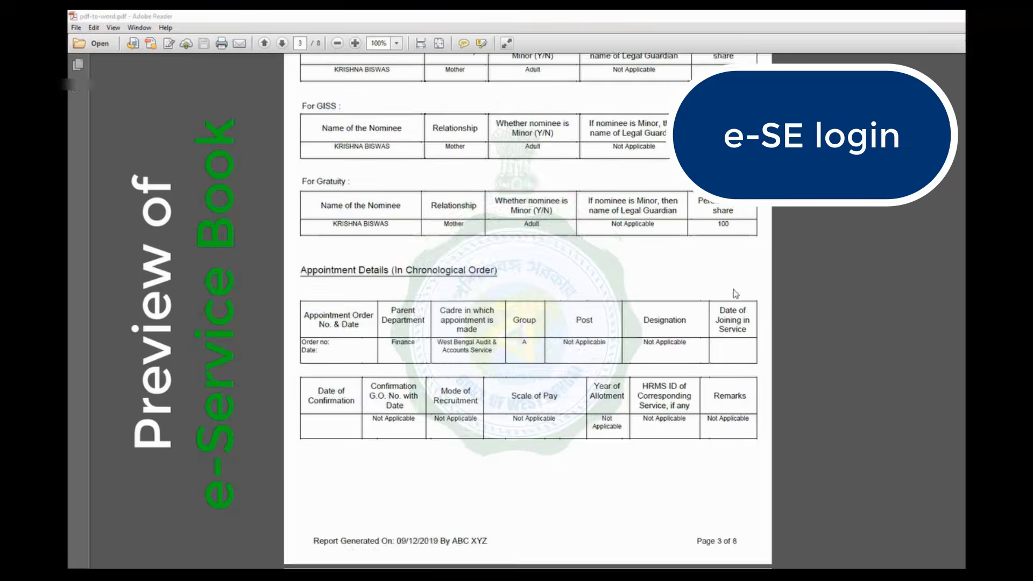
pyautogui.scroll(-15, 735, 293)
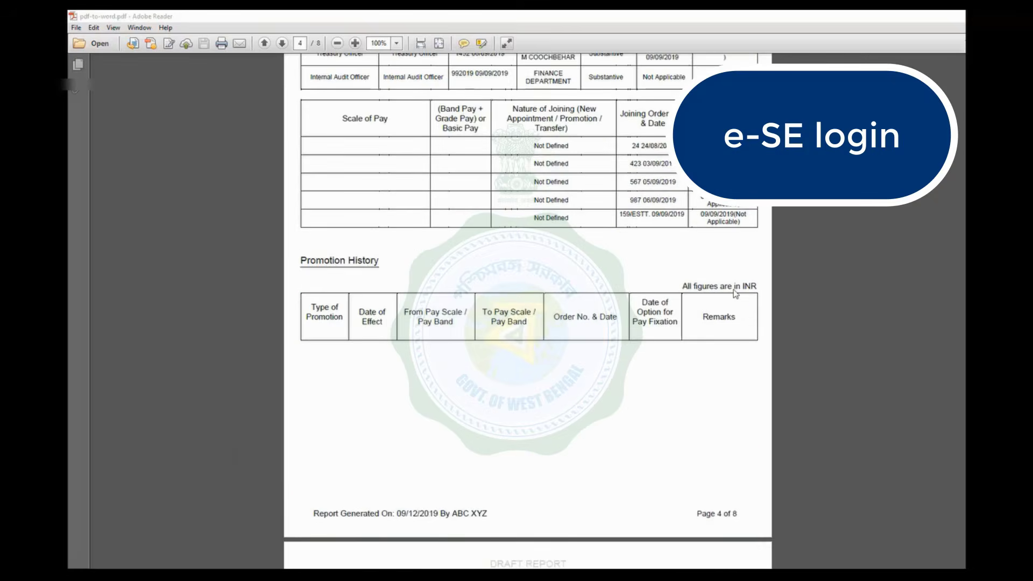
pyautogui.scroll(-10, 734, 293)
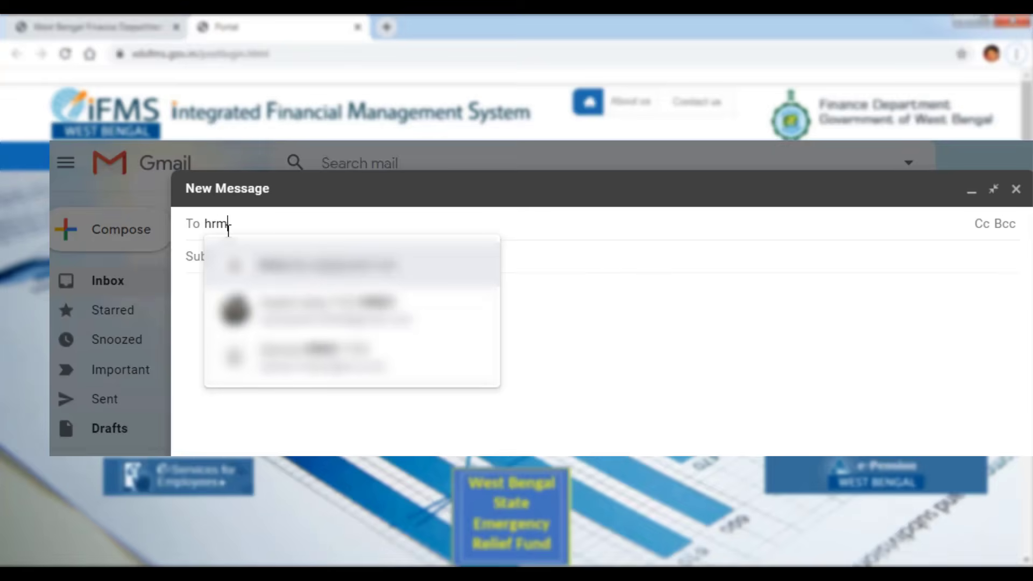
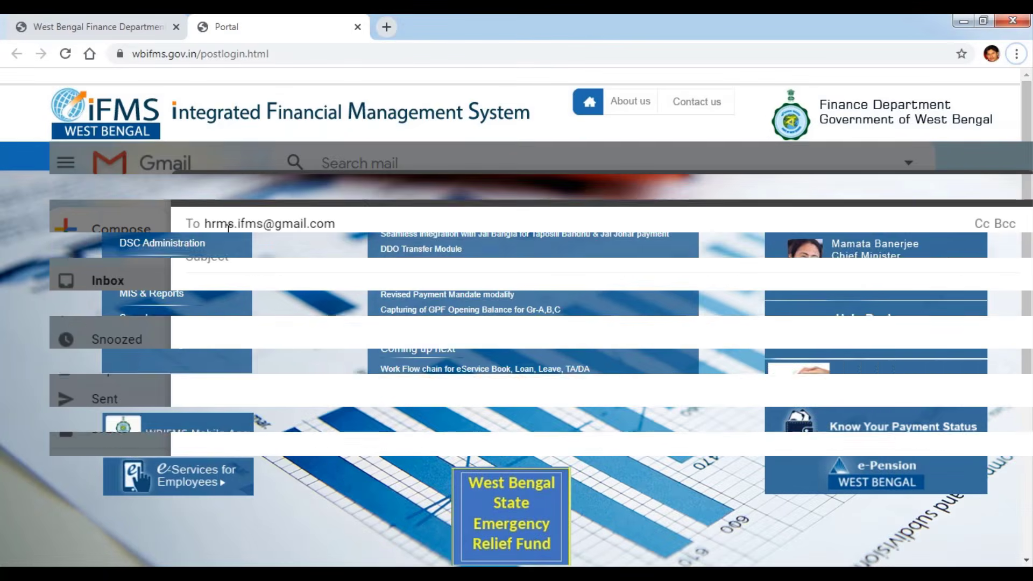